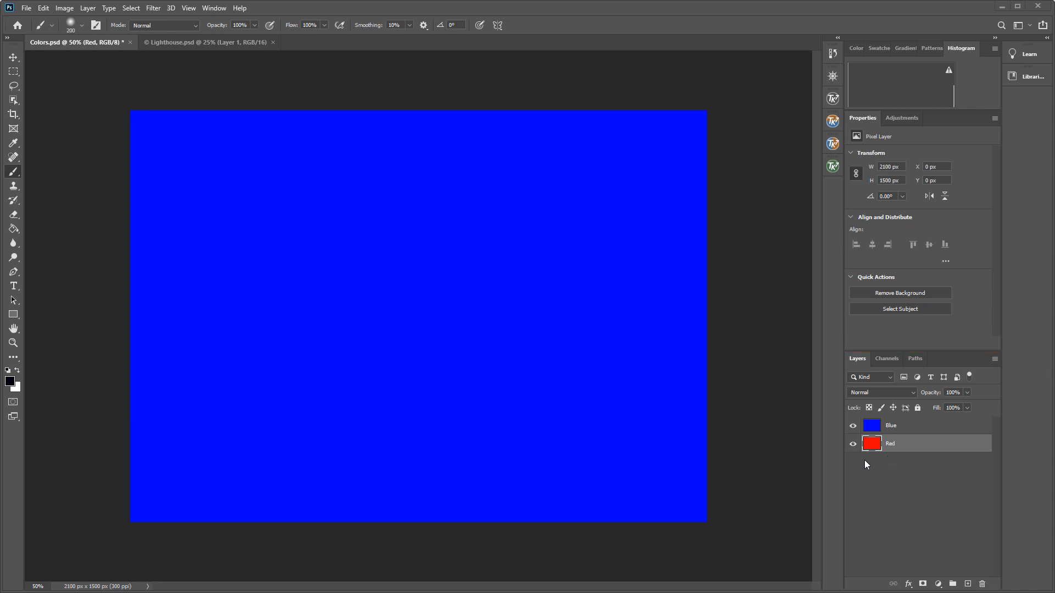
Move the Red layer above the Blue layer in the layer stack.
click(214, 7)
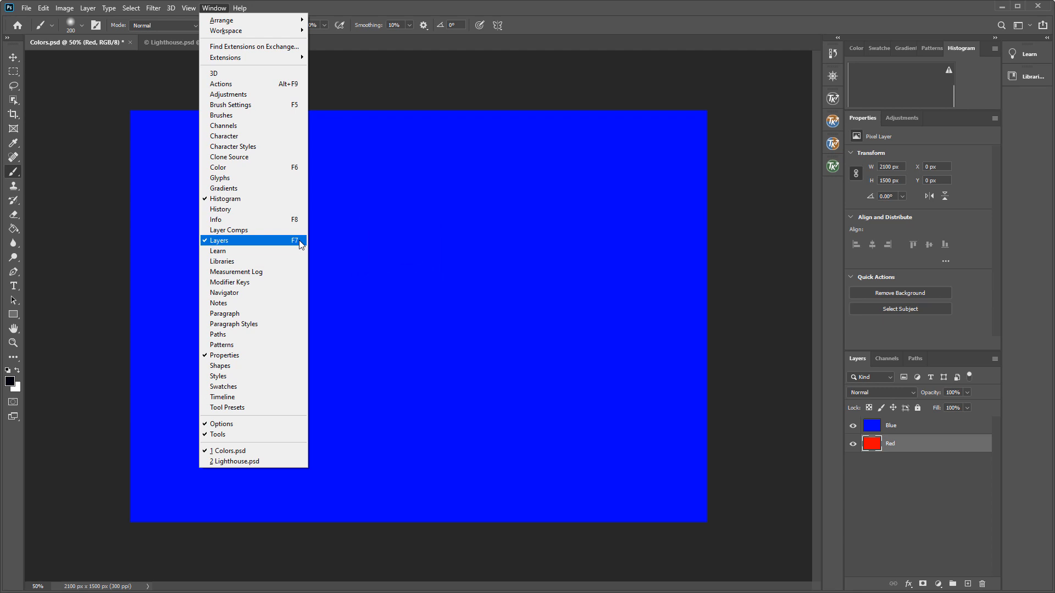
click(902, 484)
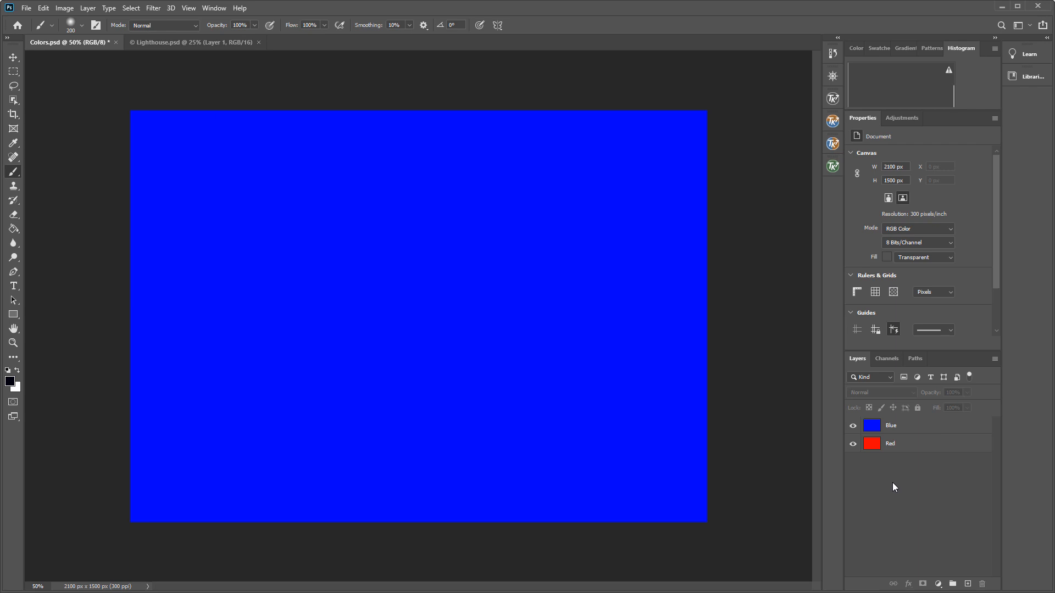
click(907, 428)
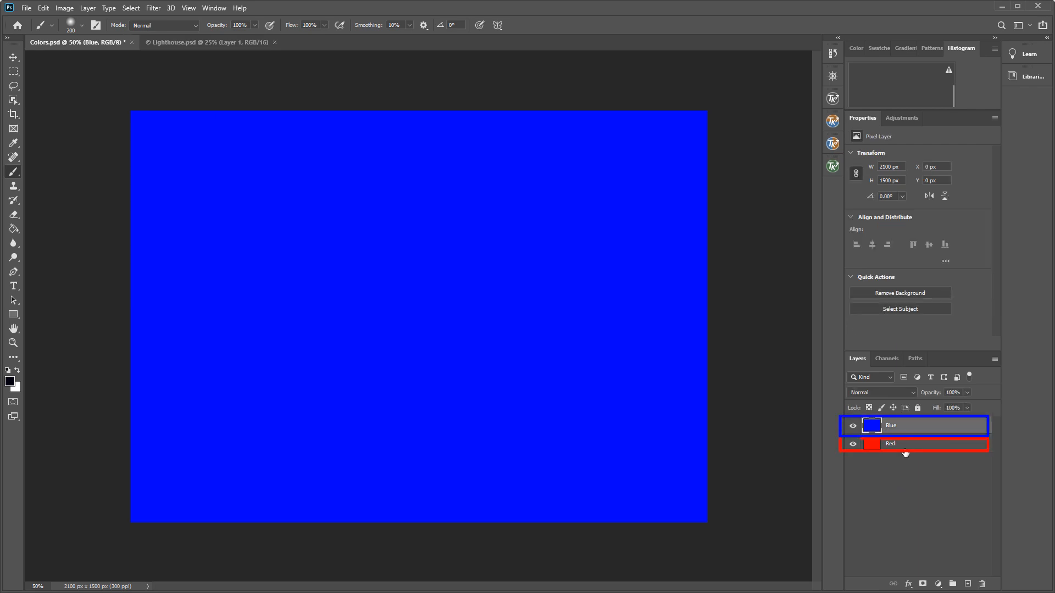
click(904, 450)
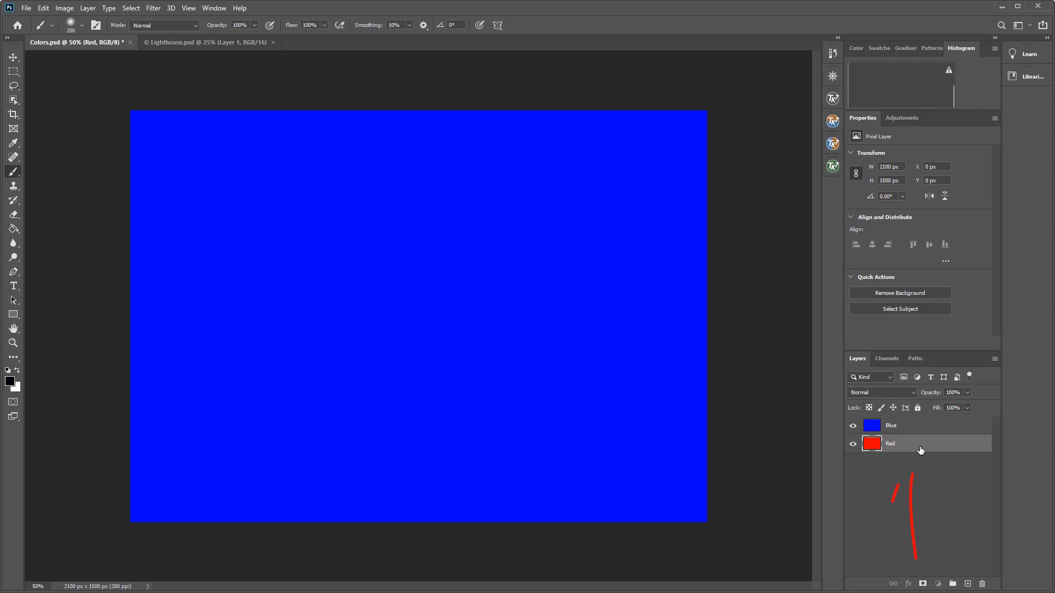
drag(919, 454, 925, 427)
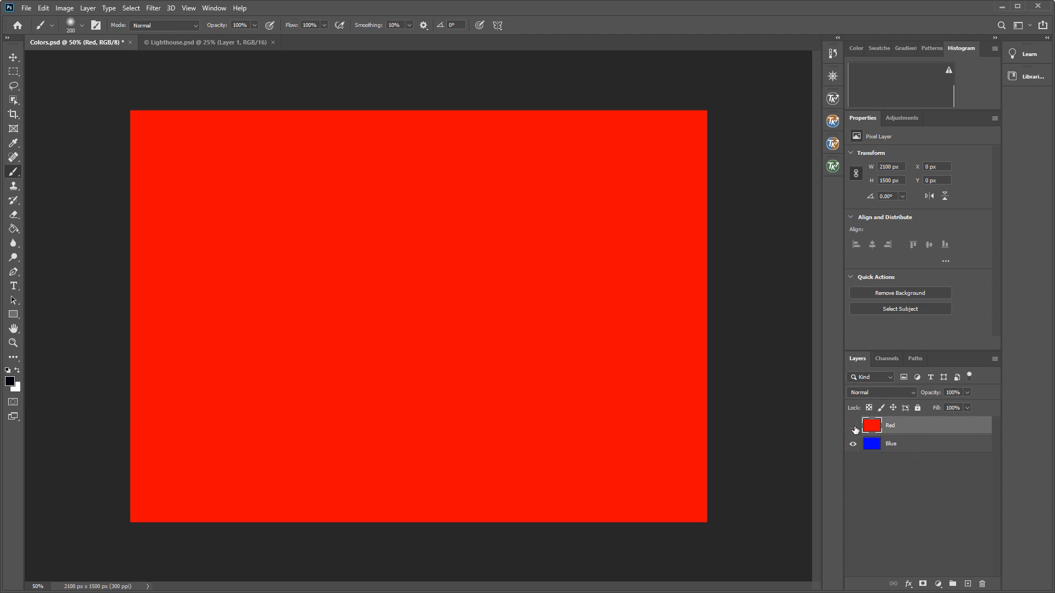
Hide the Red layer and show it again.
click(854, 426)
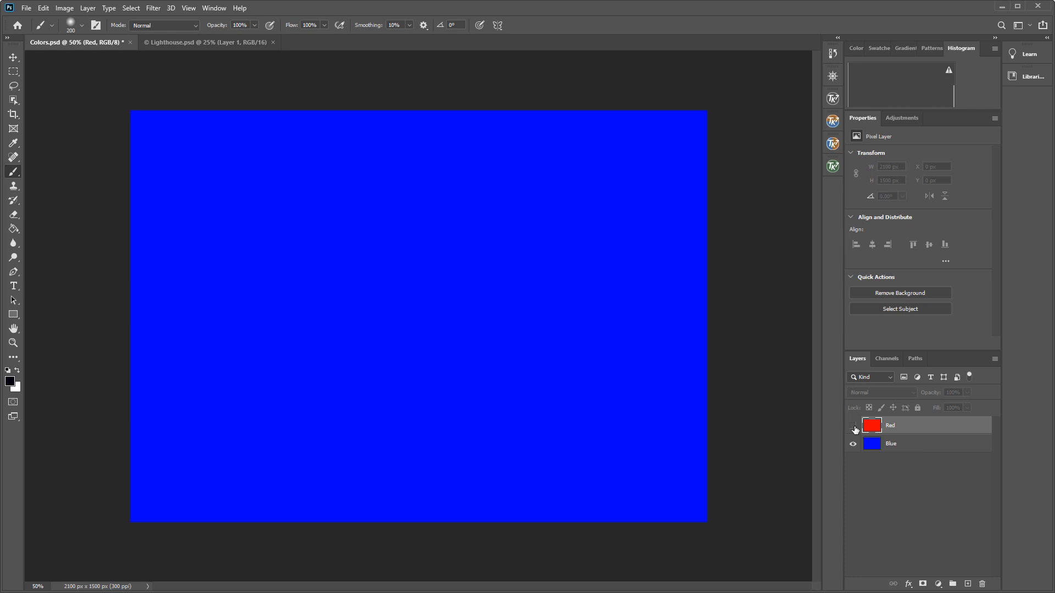
click(853, 426)
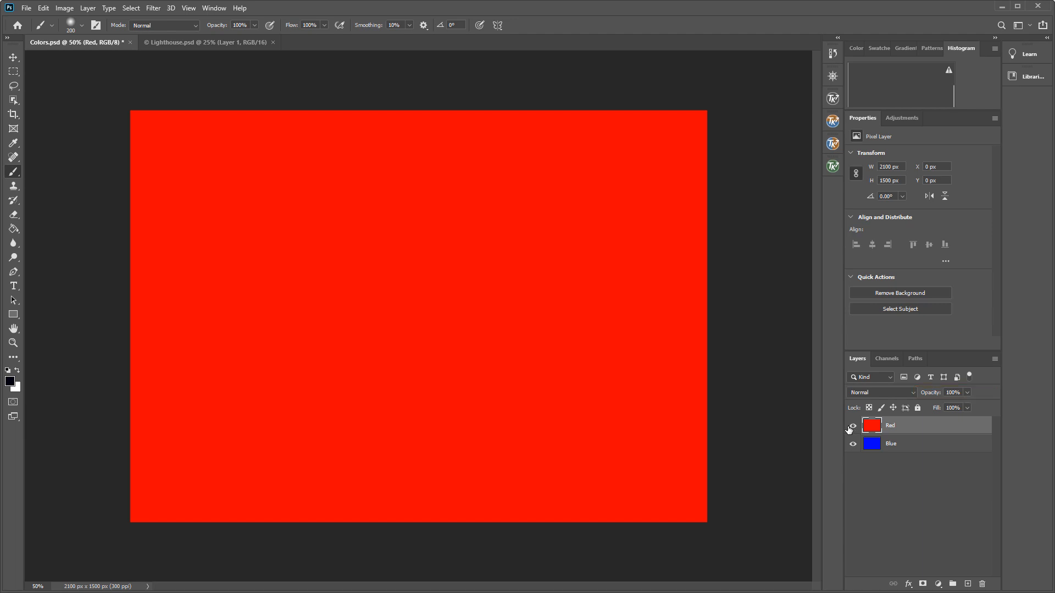
Lower the Red layer's opacity to 40% and raise it back to 100%.
click(965, 394)
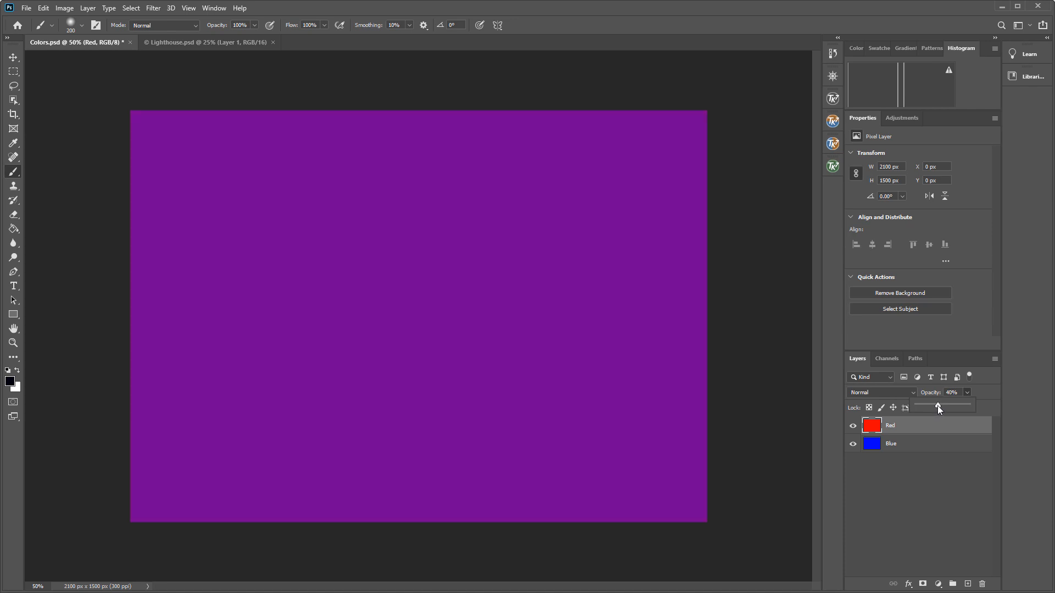
drag(924, 407, 905, 407)
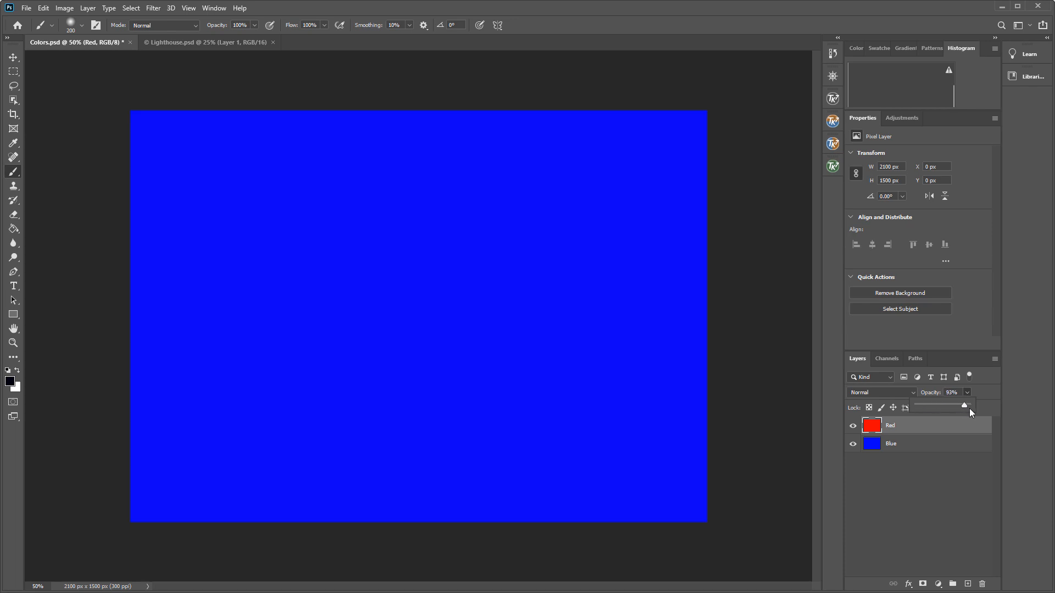
drag(970, 409, 1028, 414)
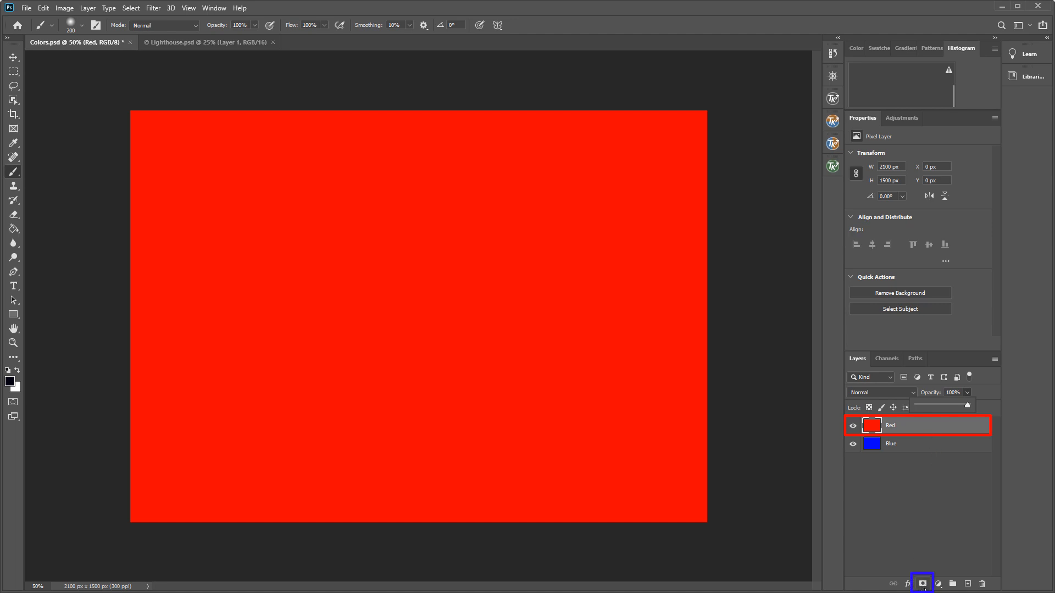
Add a layer mask to the Red layer and paint black on the mask to reveal a blue area near the top centre.
click(923, 584)
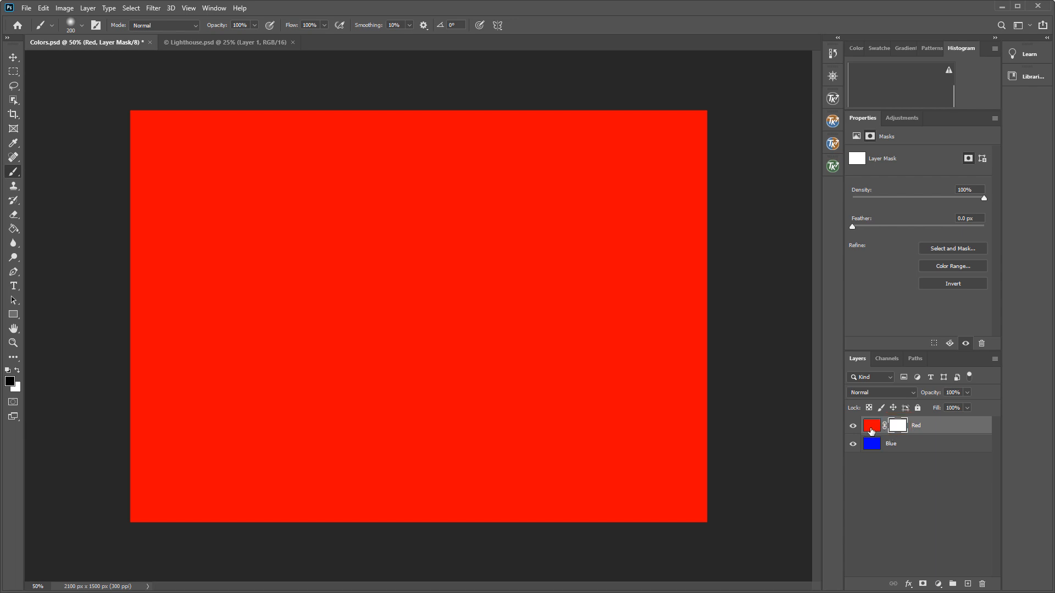
click(870, 429)
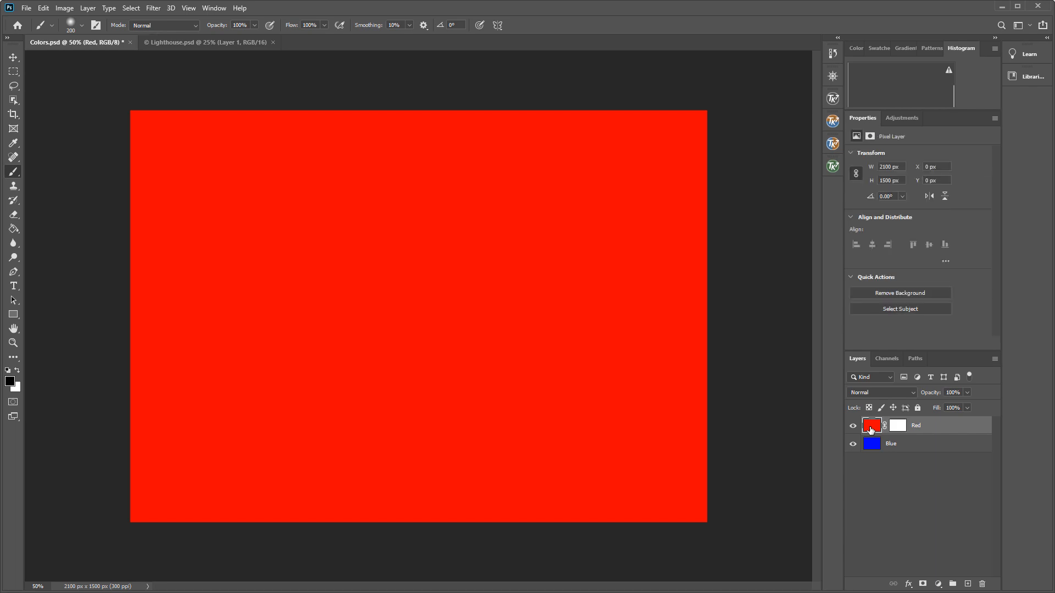
click(901, 431)
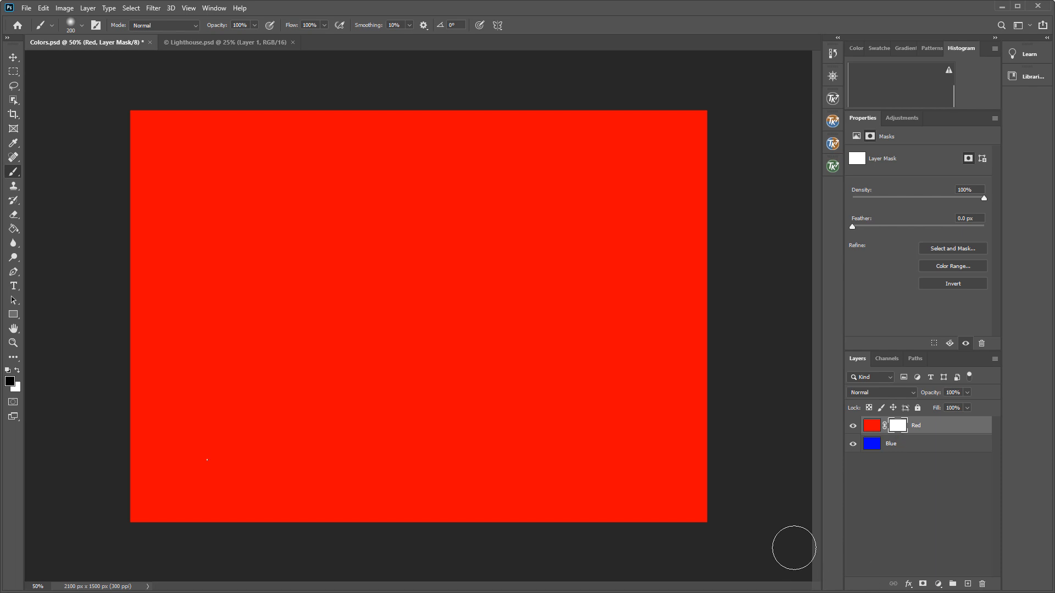
key(b)
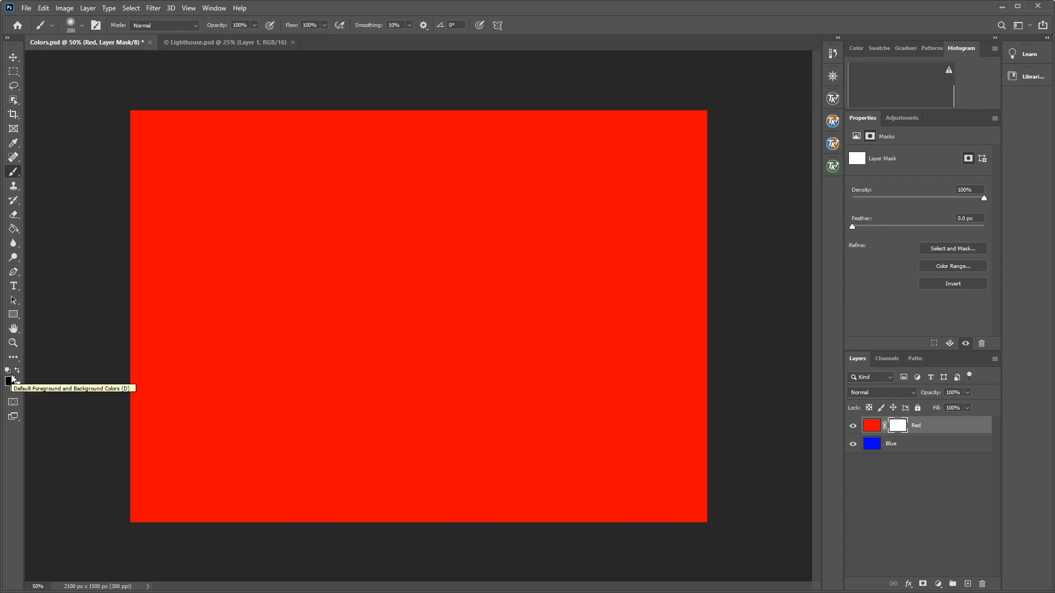
key(d)
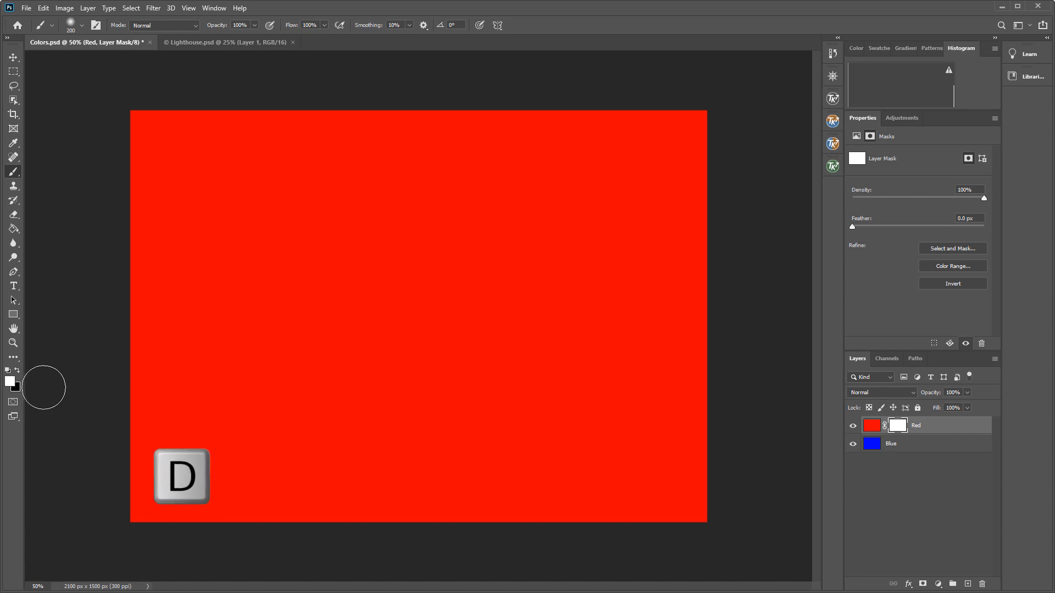
key(x)
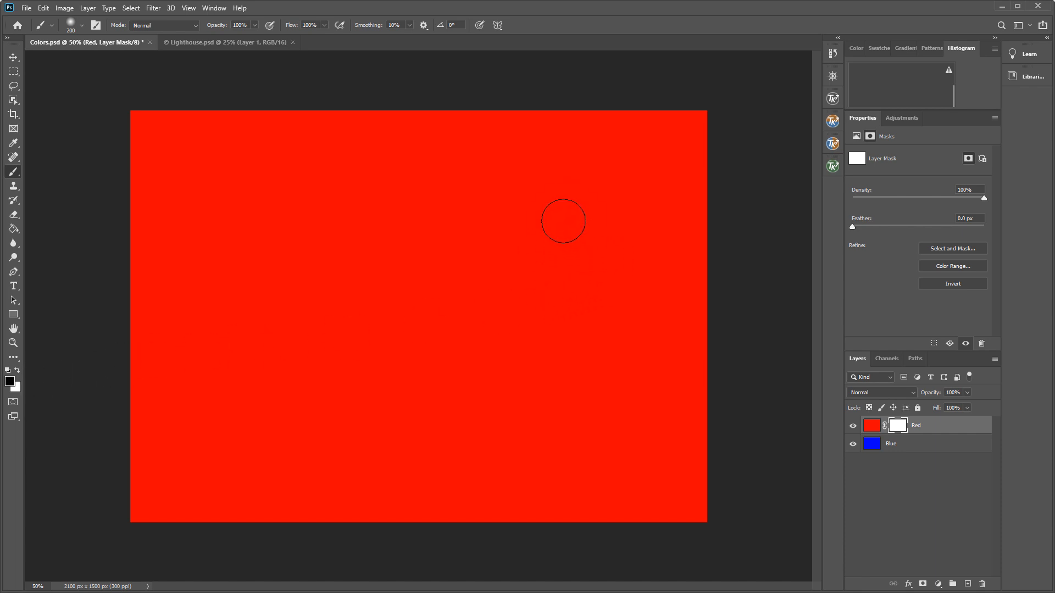
mouse_move(563, 219)
mouse_down()
mouse_move(561, 249)
mouse_move(552, 252)
mouse_move(515, 233)
mouse_move(562, 223)
mouse_move(513, 301)
mouse_move(551, 273)
mouse_move(546, 296)
mouse_move(568, 269)
mouse_move(555, 246)
mouse_move(484, 256)
mouse_move(512, 289)
mouse_move(535, 214)
mouse_move(463, 243)
mouse_move(484, 296)
mouse_move(568, 220)
mouse_move(541, 187)
mouse_move(443, 256)
mouse_move(485, 224)
mouse_move(529, 247)
mouse_move(525, 273)
mouse_up()
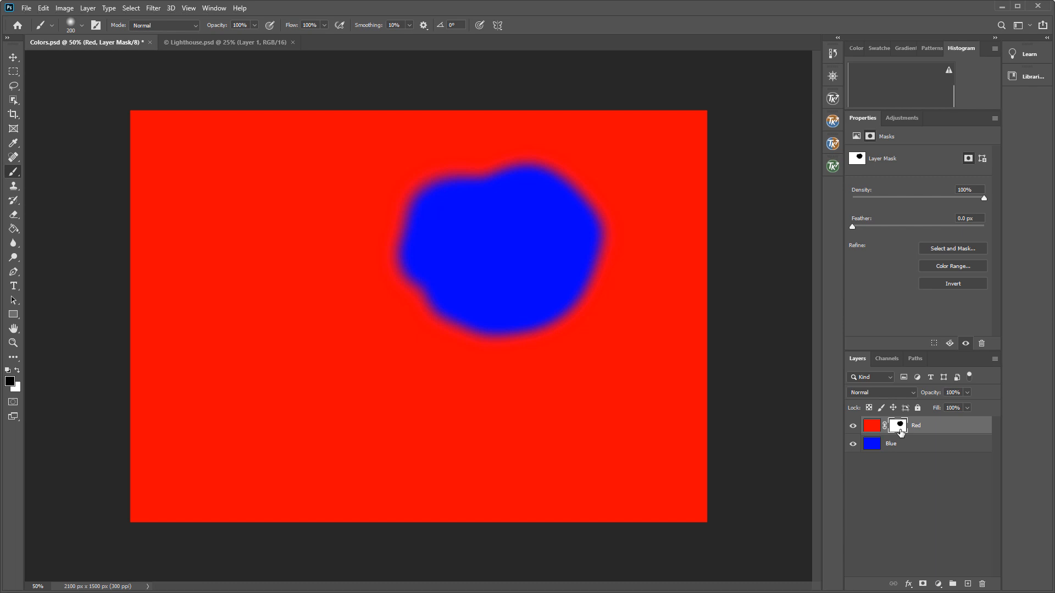
Preview the Red layer's mask on its own, then delete the layer mask.
alt+click(900, 432)
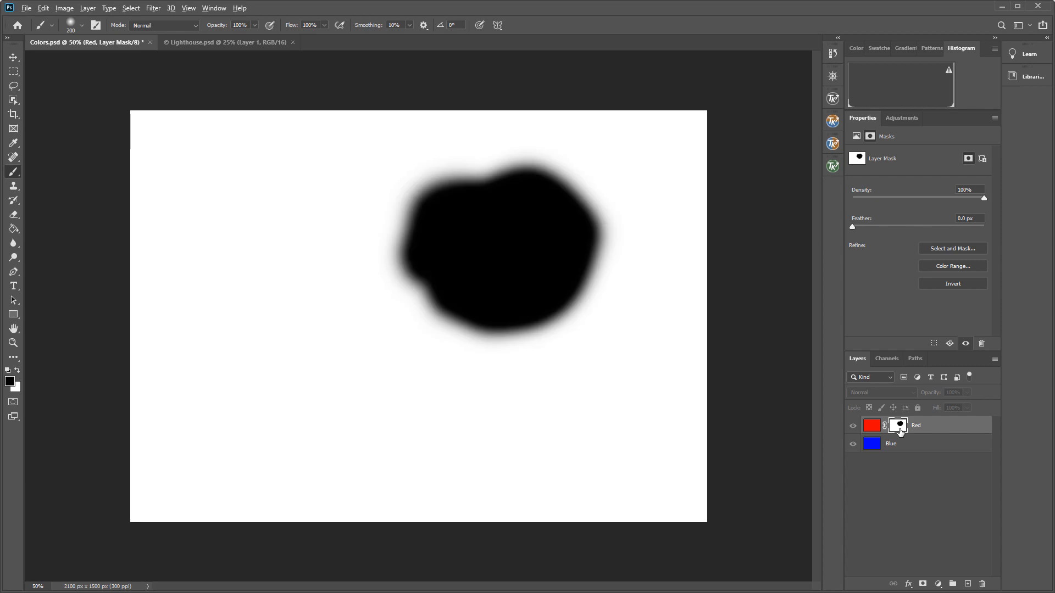
alt+click(899, 432)
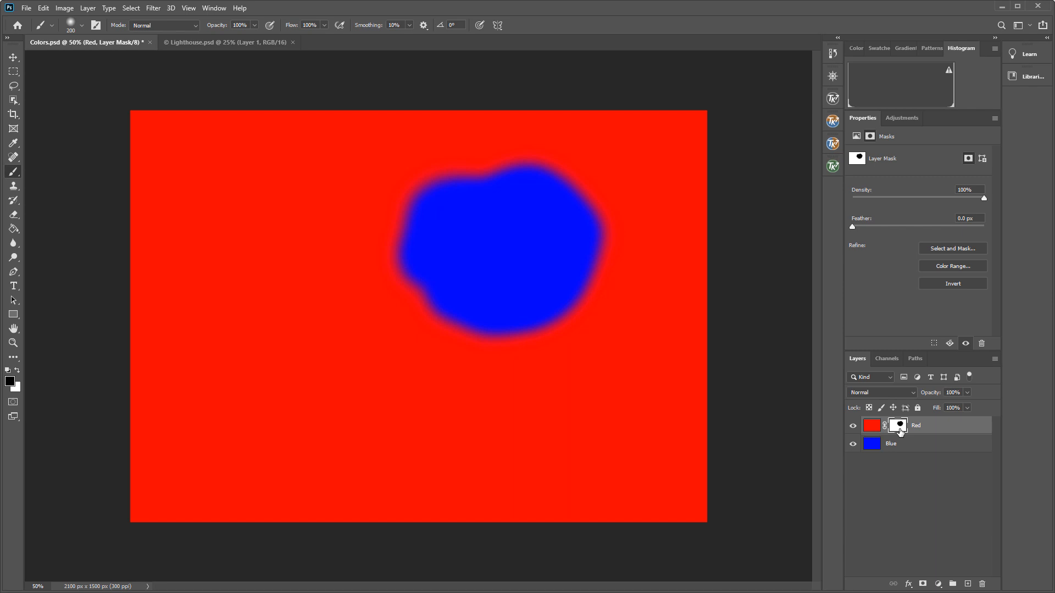
right_click(900, 432)
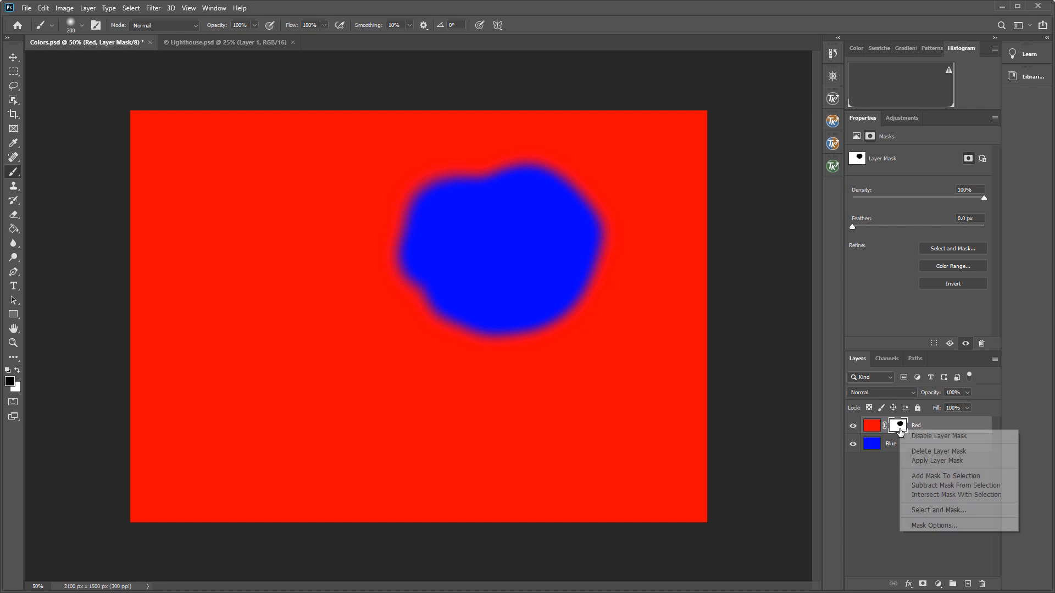
click(932, 452)
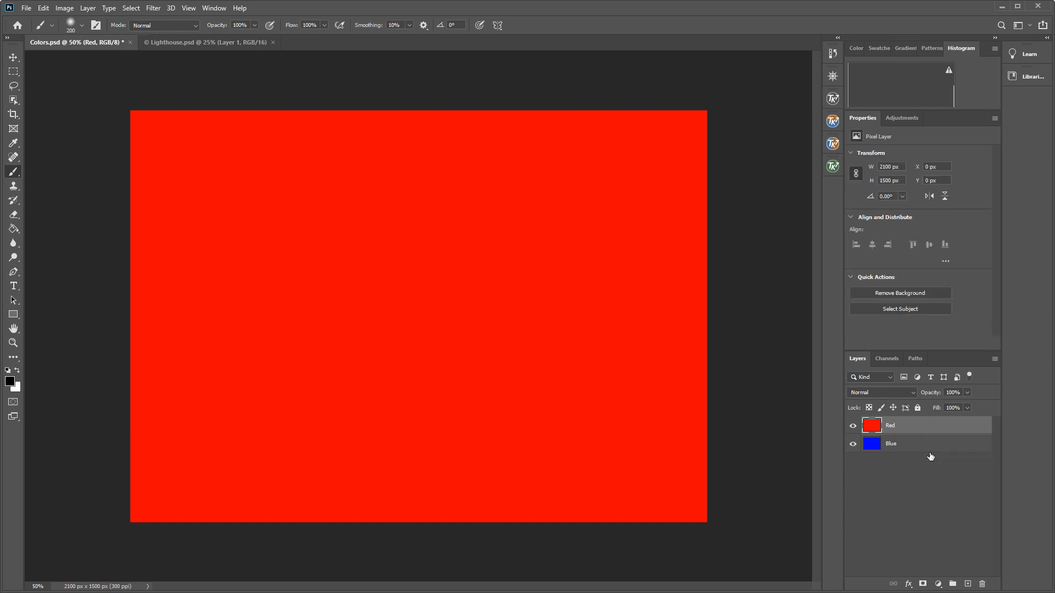
Add a new top layer, set the foreground colour to green 0ce211, and fill the layer with the Paint Bucket.
click(968, 585)
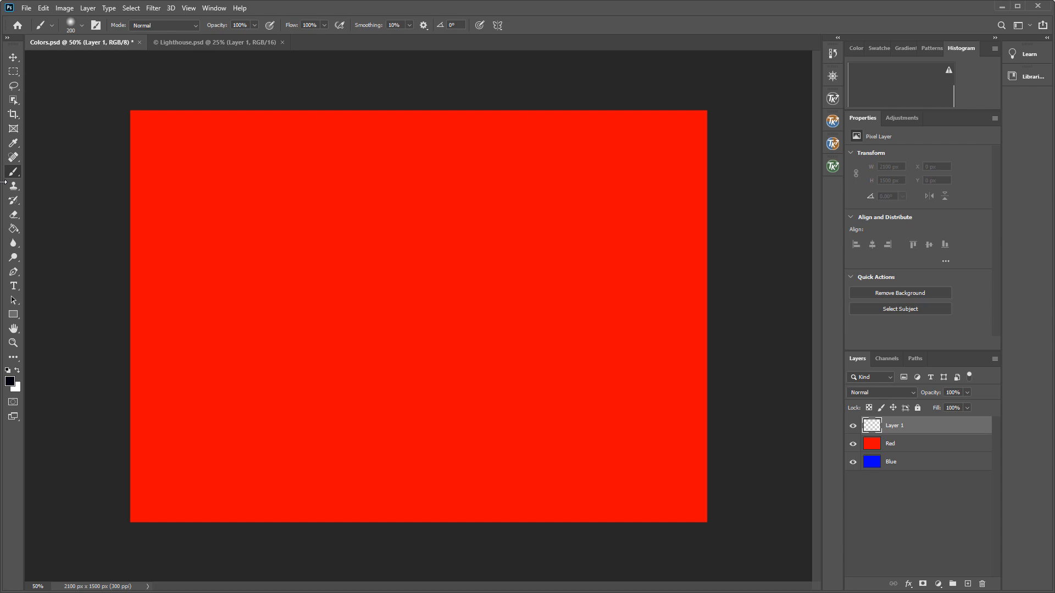
click(10, 381)
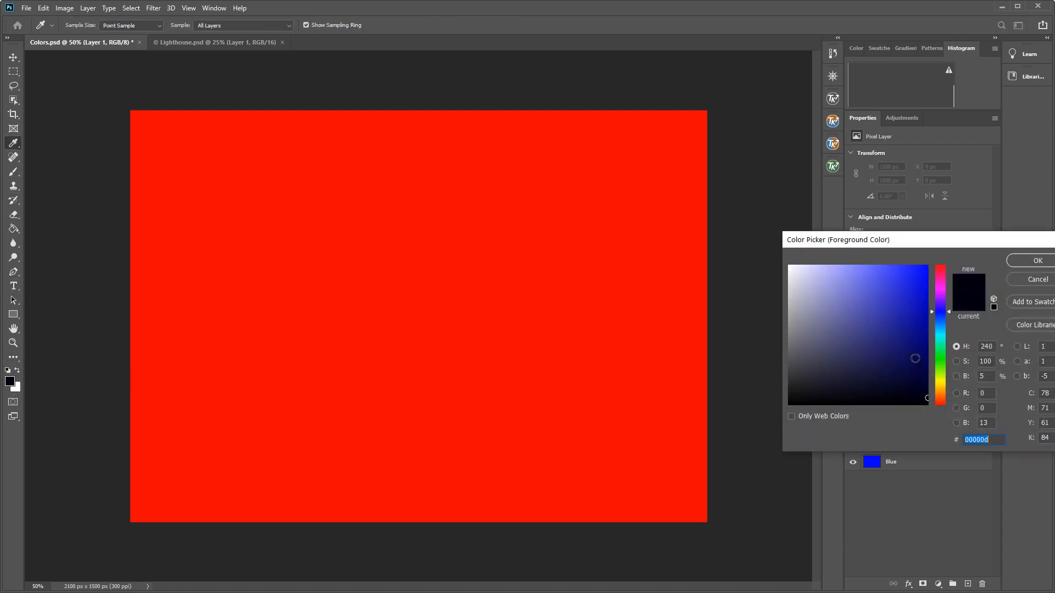
drag(948, 311, 949, 357)
click(920, 281)
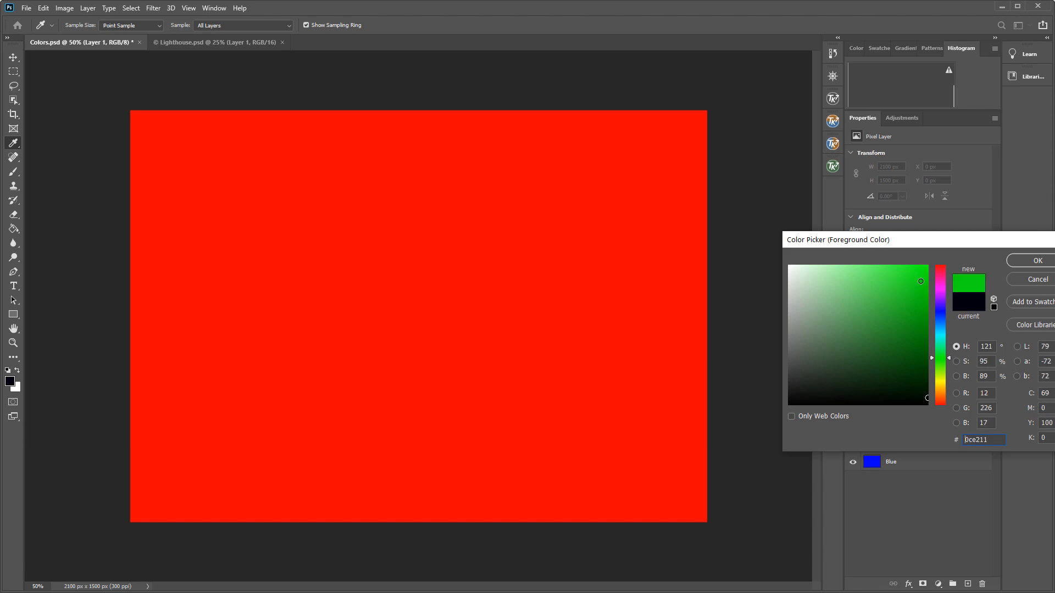
click(1038, 261)
key(b)
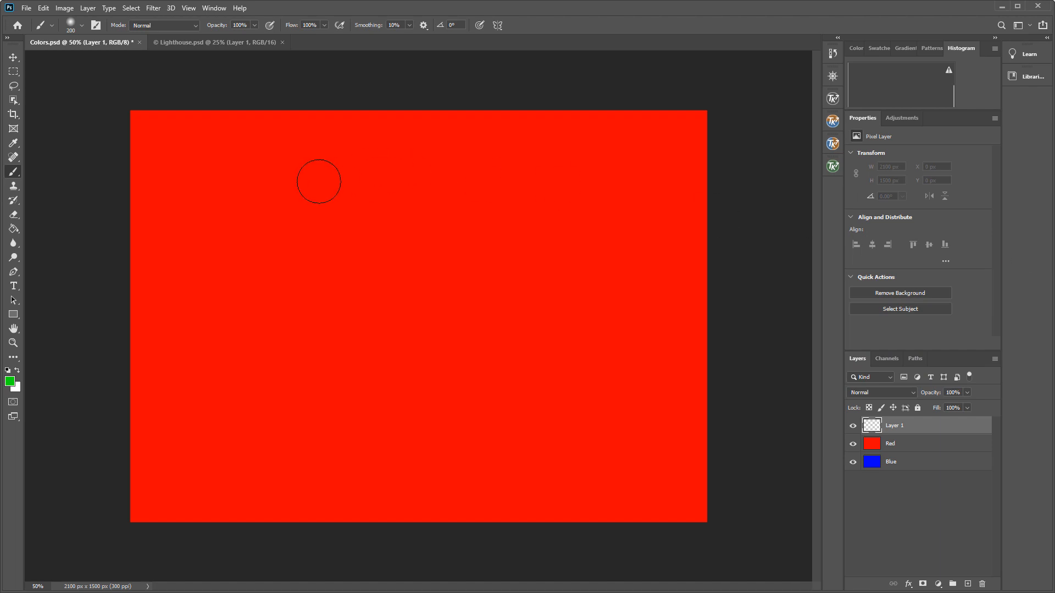
click(15, 228)
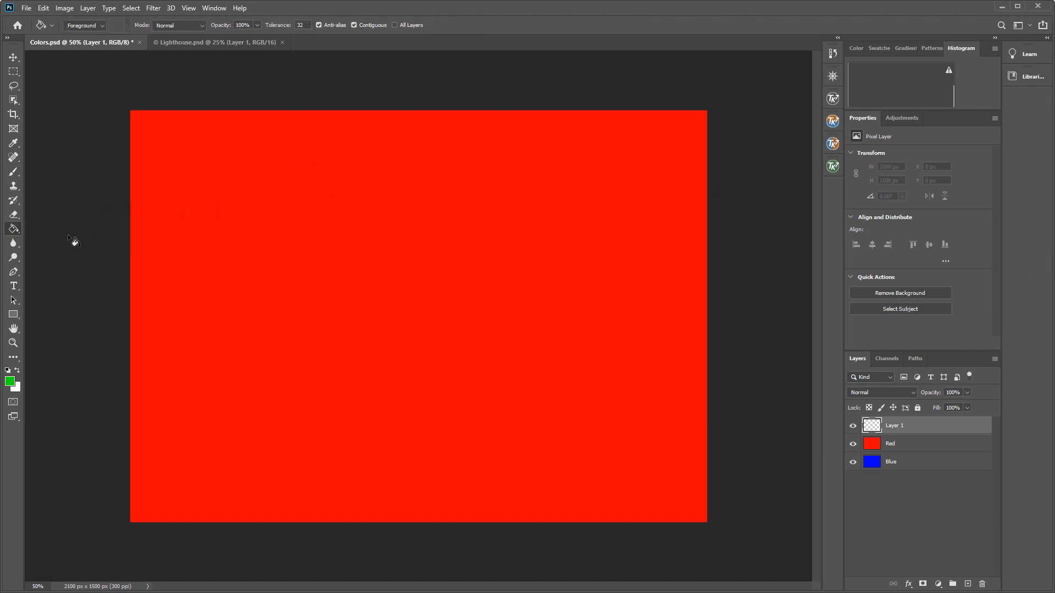
click(456, 254)
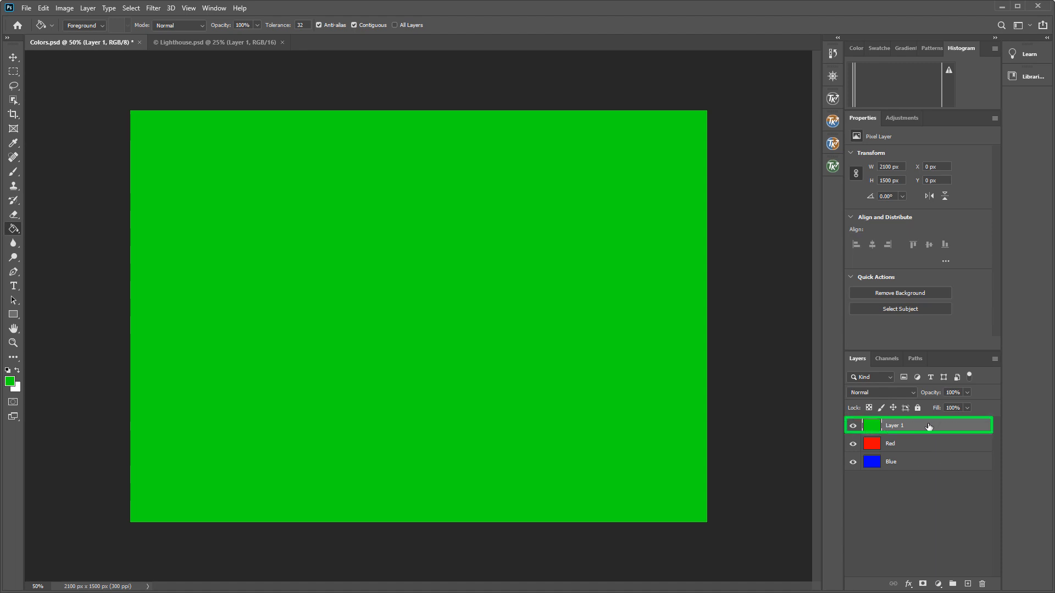
Add a layer mask to the green layer and paint black on it to reveal a red area in the centre.
click(923, 585)
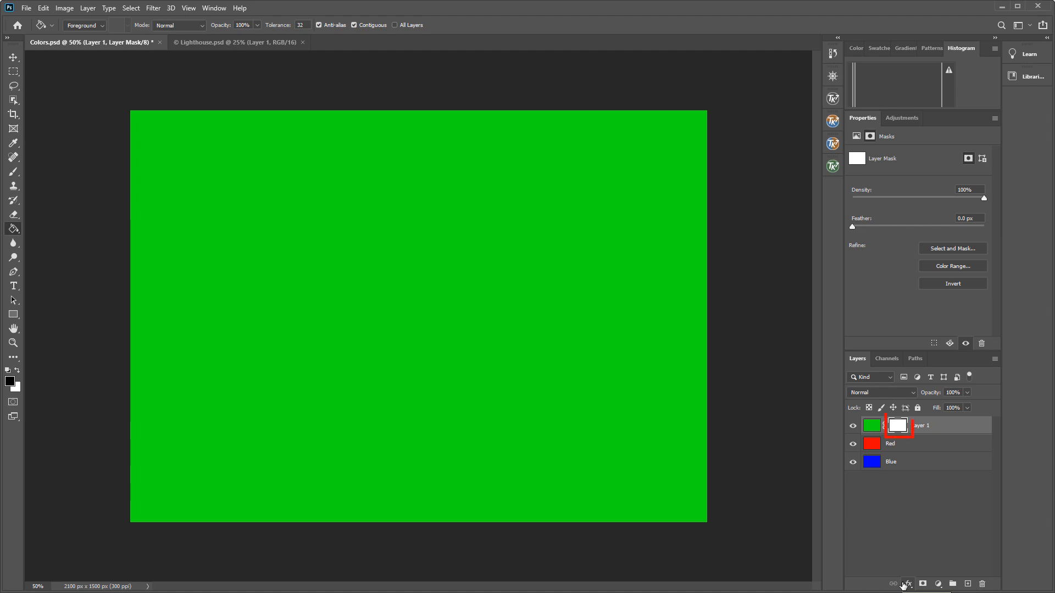
key(b)
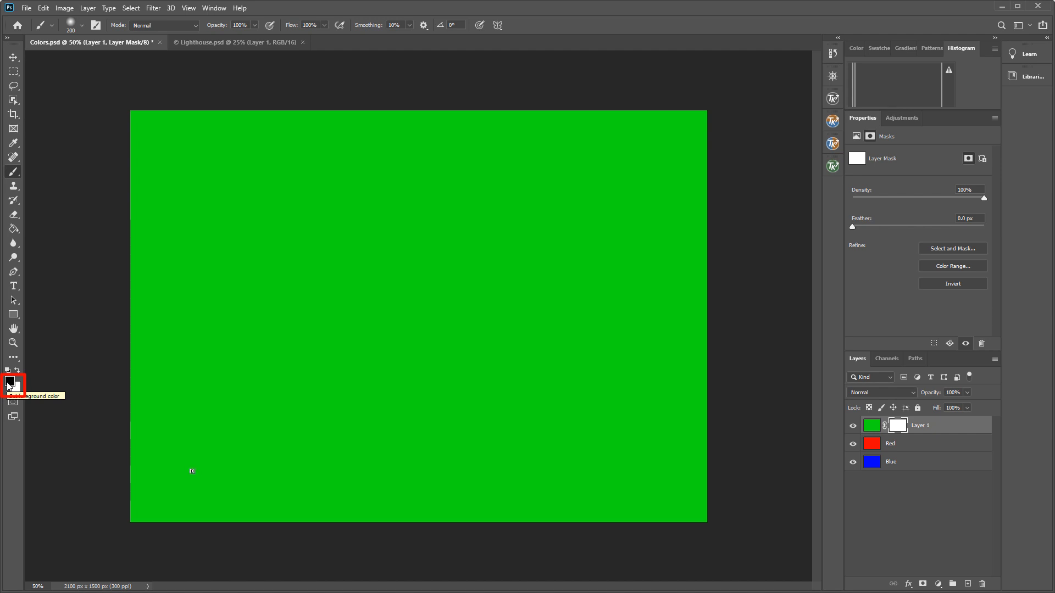
key(x)
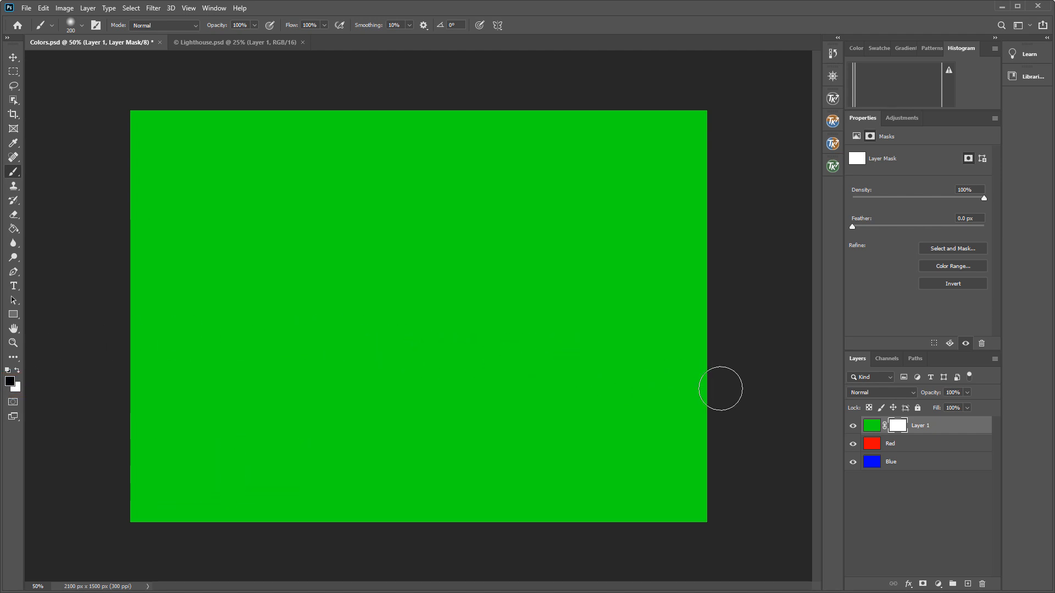
click(579, 232)
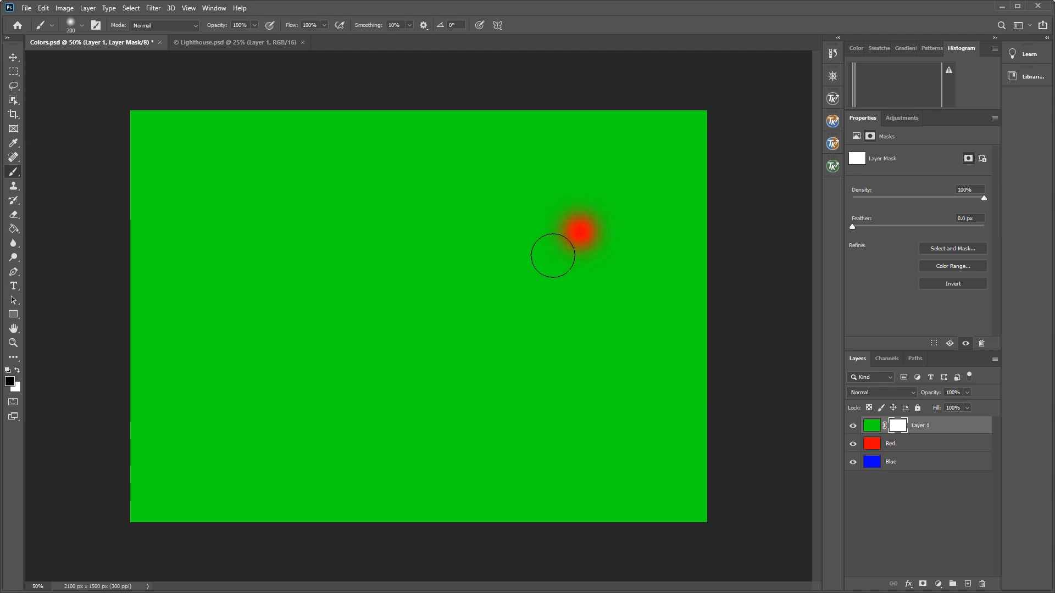
mouse_move(553, 256)
mouse_down()
mouse_move(528, 277)
mouse_move(538, 285)
mouse_move(483, 312)
mouse_move(542, 280)
mouse_move(576, 316)
mouse_move(492, 383)
mouse_move(521, 344)
mouse_move(566, 318)
mouse_move(502, 387)
mouse_move(480, 353)
mouse_move(516, 350)
mouse_move(568, 297)
mouse_move(492, 302)
mouse_move(424, 353)
mouse_move(463, 351)
mouse_move(500, 313)
mouse_move(466, 292)
mouse_move(492, 241)
mouse_move(444, 250)
mouse_up()
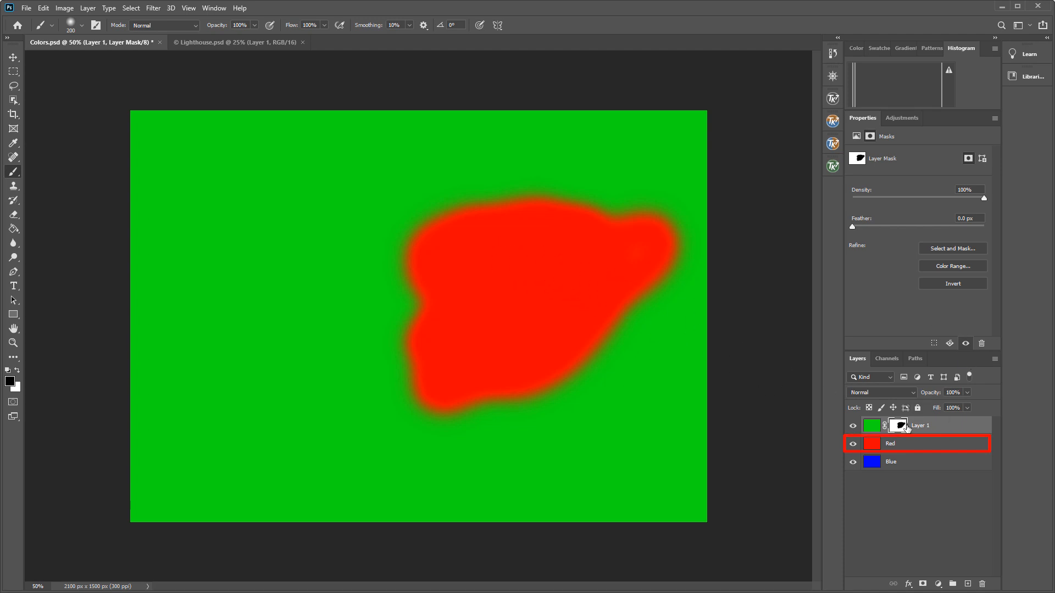
Add a layer mask to the Red layer and paint black on it to reveal a blue patch inside the red area.
click(906, 448)
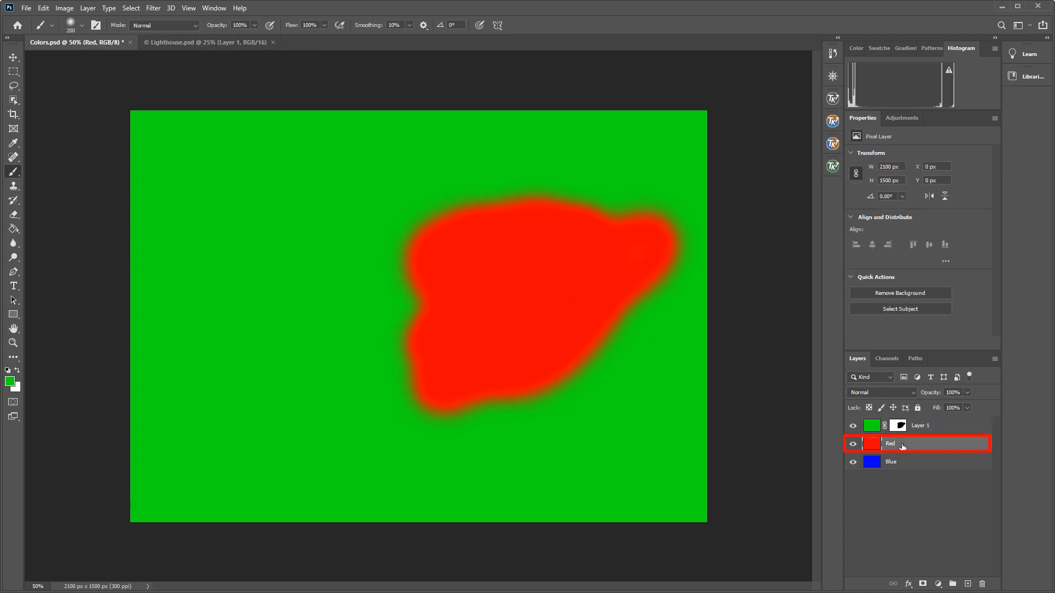
click(924, 584)
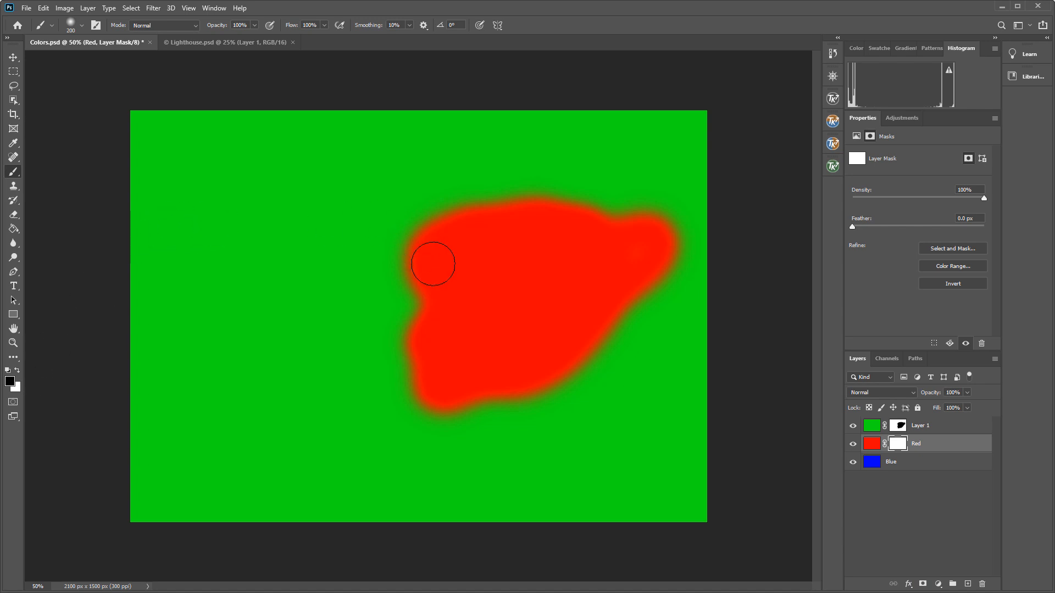
mouse_move(516, 278)
mouse_down()
mouse_move(506, 300)
mouse_move(523, 290)
mouse_move(500, 287)
mouse_move(497, 305)
mouse_move(504, 292)
mouse_move(513, 298)
mouse_move(514, 284)
mouse_move(503, 283)
mouse_move(520, 277)
mouse_move(498, 279)
mouse_move(521, 290)
mouse_up()
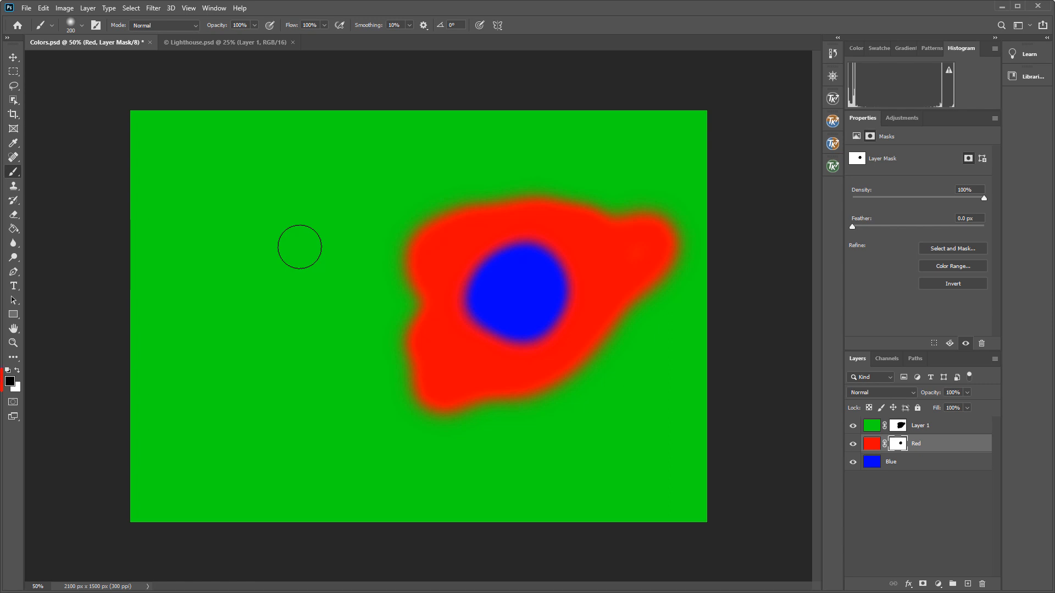
Paint white on the Red layer's mask to hide the blue patch, then on the green layer's mask to cover part of the red area.
key(x)
mouse_move(489, 285)
mouse_down()
mouse_move(530, 266)
mouse_move(492, 264)
mouse_move(471, 285)
mouse_move(513, 341)
mouse_move(545, 322)
mouse_move(532, 294)
mouse_move(500, 300)
mouse_move(494, 278)
mouse_move(518, 256)
mouse_move(549, 262)
mouse_move(541, 267)
mouse_move(566, 287)
mouse_move(540, 273)
mouse_up()
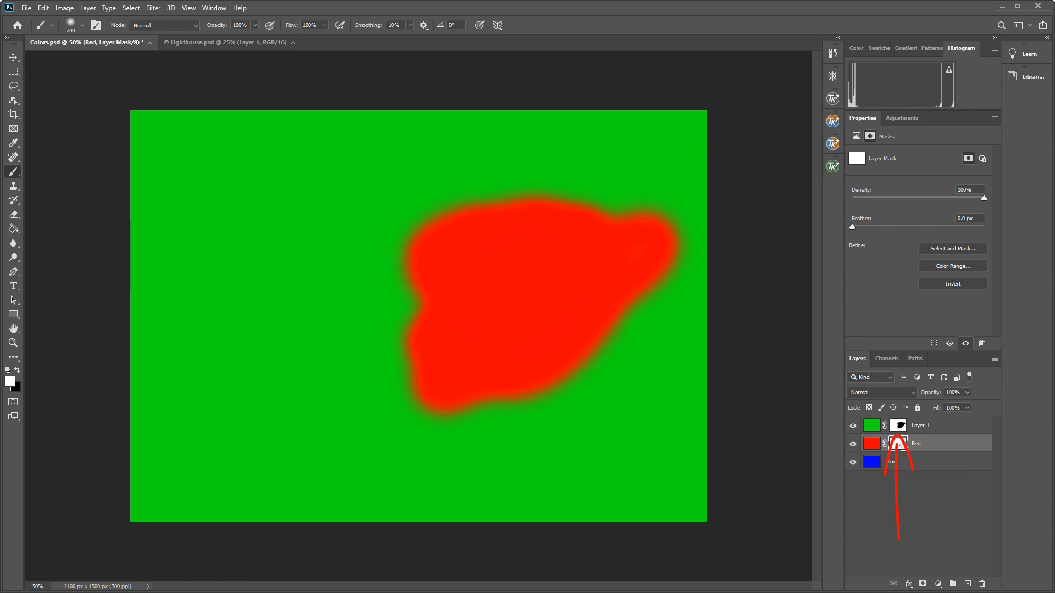
click(898, 425)
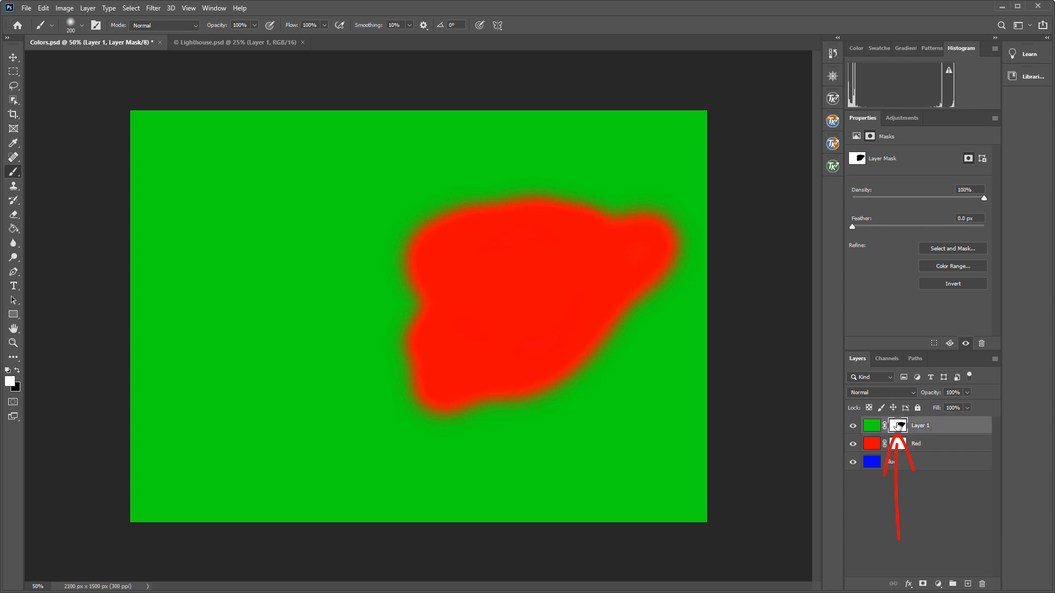
mouse_move(409, 249)
mouse_down()
mouse_move(460, 251)
mouse_move(367, 333)
mouse_move(458, 233)
mouse_move(434, 206)
mouse_move(533, 216)
mouse_move(548, 228)
mouse_move(537, 209)
mouse_move(557, 195)
mouse_move(471, 288)
mouse_move(486, 288)
mouse_move(490, 301)
mouse_move(433, 325)
mouse_up()
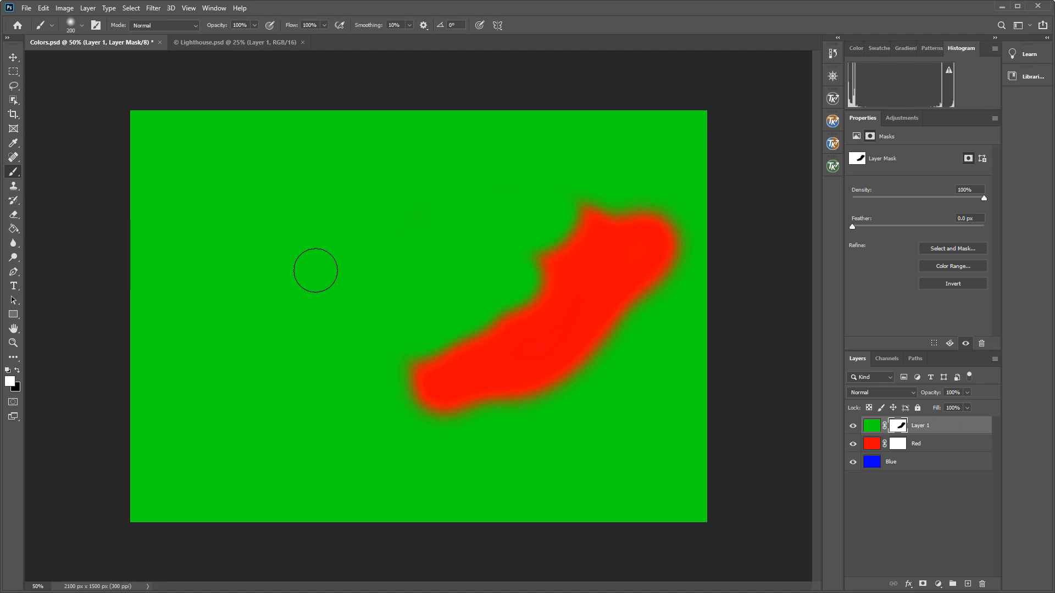
Switch to the Lighthouse document, add a Black & White adjustment layer, and toggle its visibility to compare.
click(256, 43)
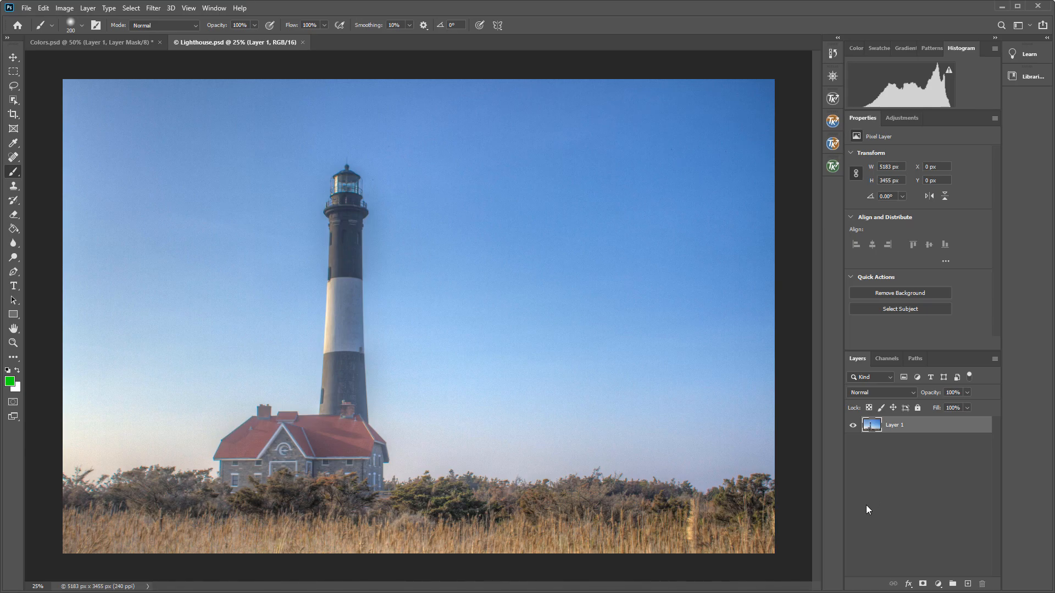
click(938, 584)
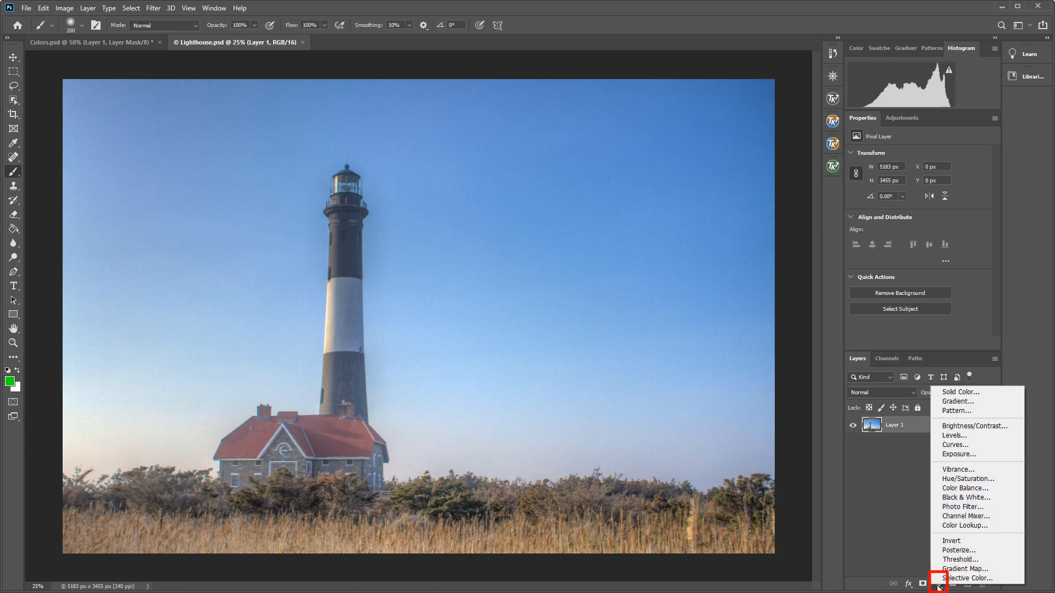
click(943, 499)
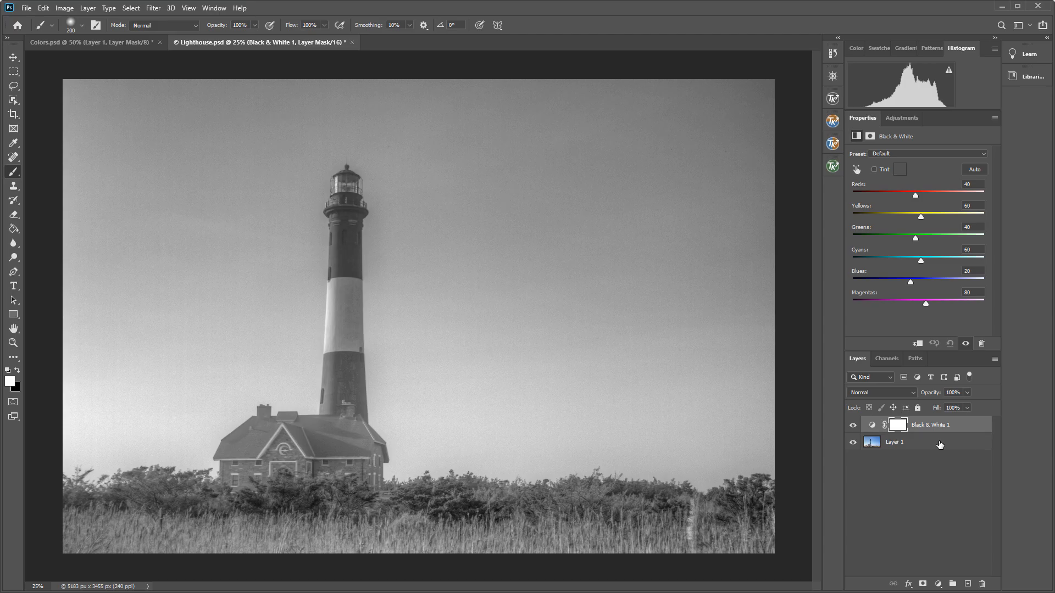
click(853, 426)
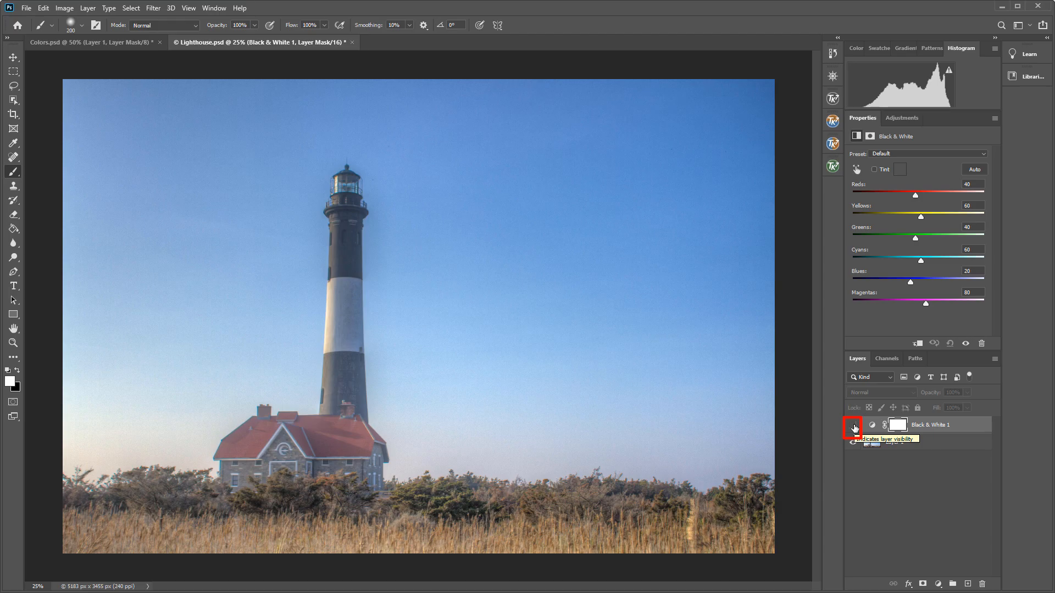
click(853, 426)
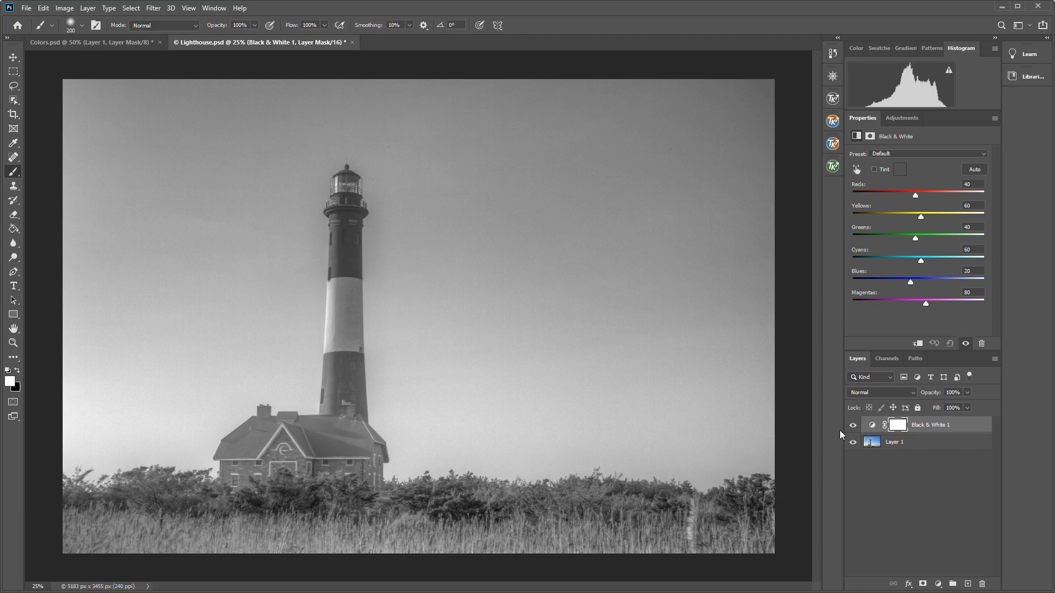
Paint black on the adjustment layer's mask over the house roof to restore its colour.
click(900, 425)
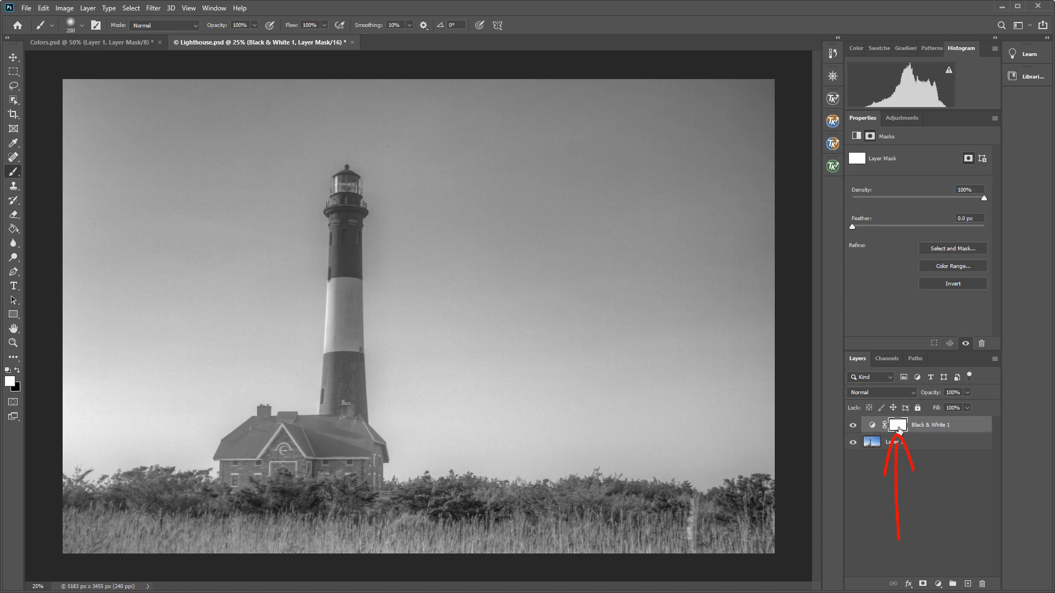
key(x)
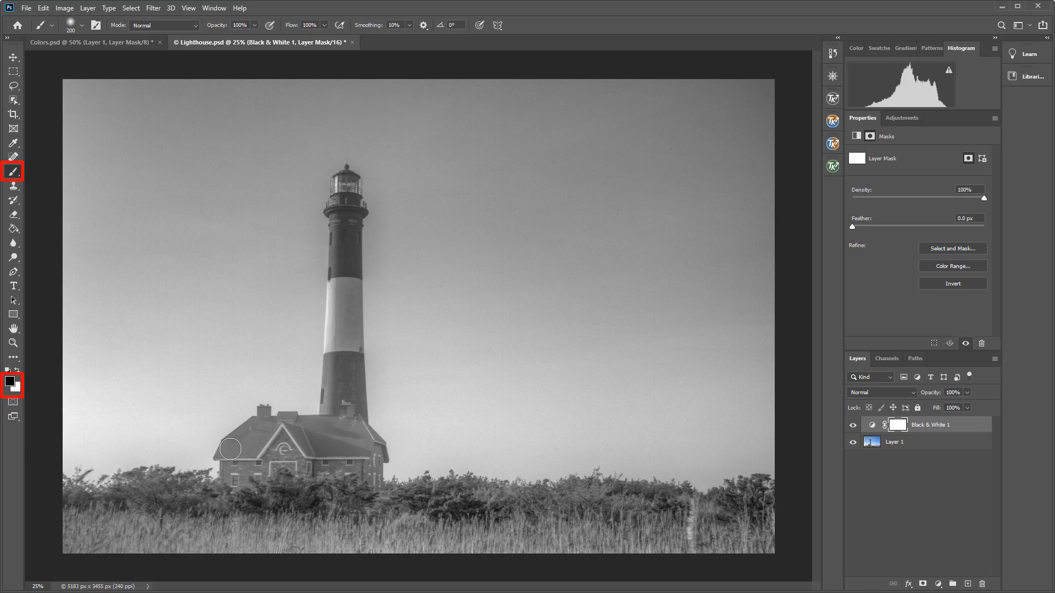
mouse_move(226, 448)
mouse_down()
mouse_move(247, 448)
mouse_move(257, 434)
mouse_move(233, 442)
mouse_move(271, 420)
mouse_move(316, 440)
mouse_move(299, 429)
mouse_move(307, 442)
mouse_move(363, 445)
mouse_move(354, 428)
mouse_move(309, 427)
mouse_move(356, 423)
mouse_move(349, 440)
mouse_move(302, 434)
mouse_up()
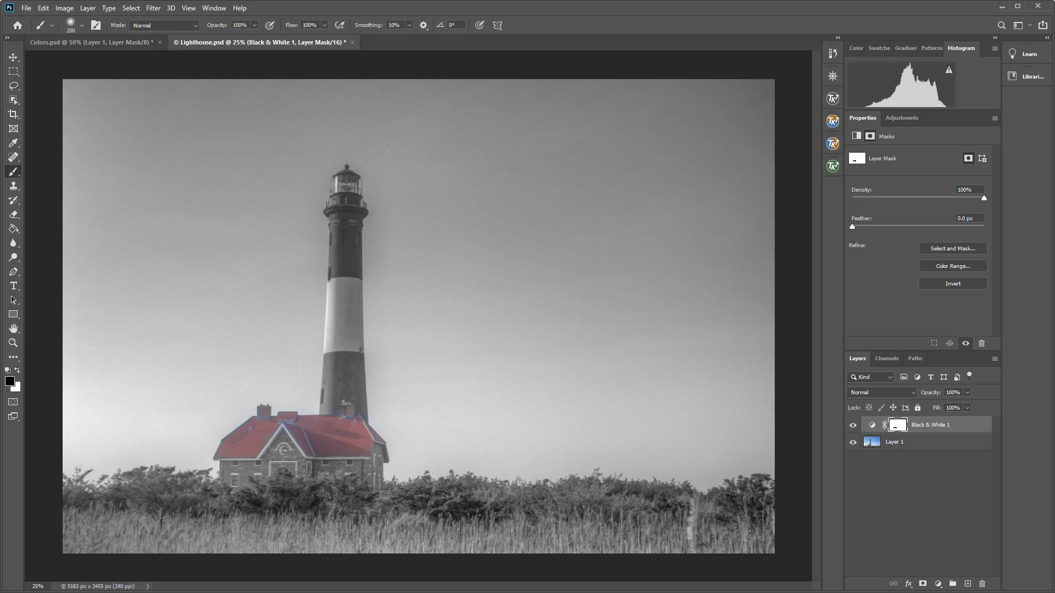
Delete the Black & White 1 adjustment layer.
right_click(916, 429)
click(954, 362)
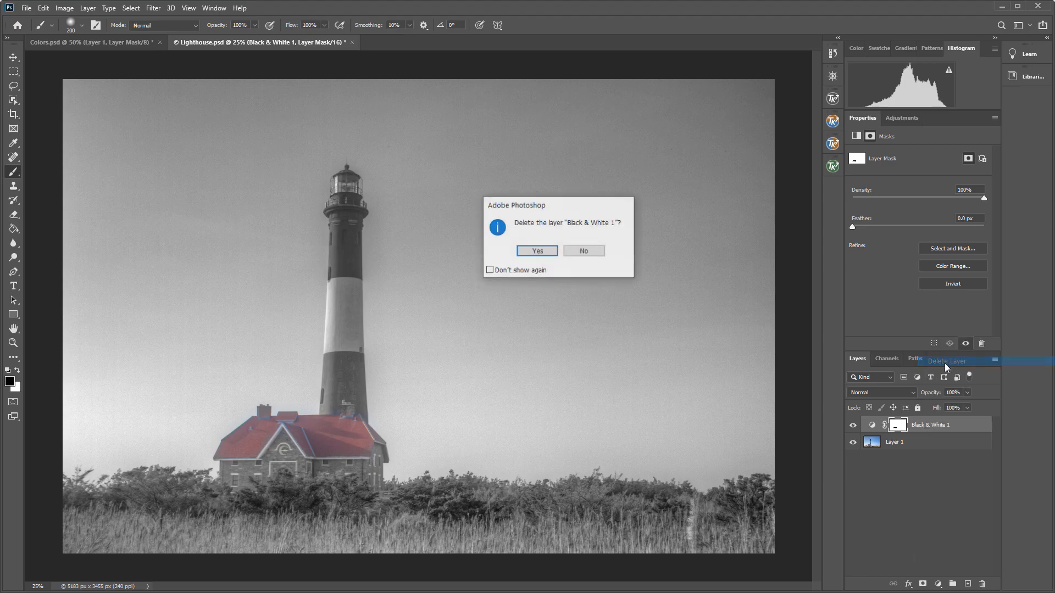
click(550, 251)
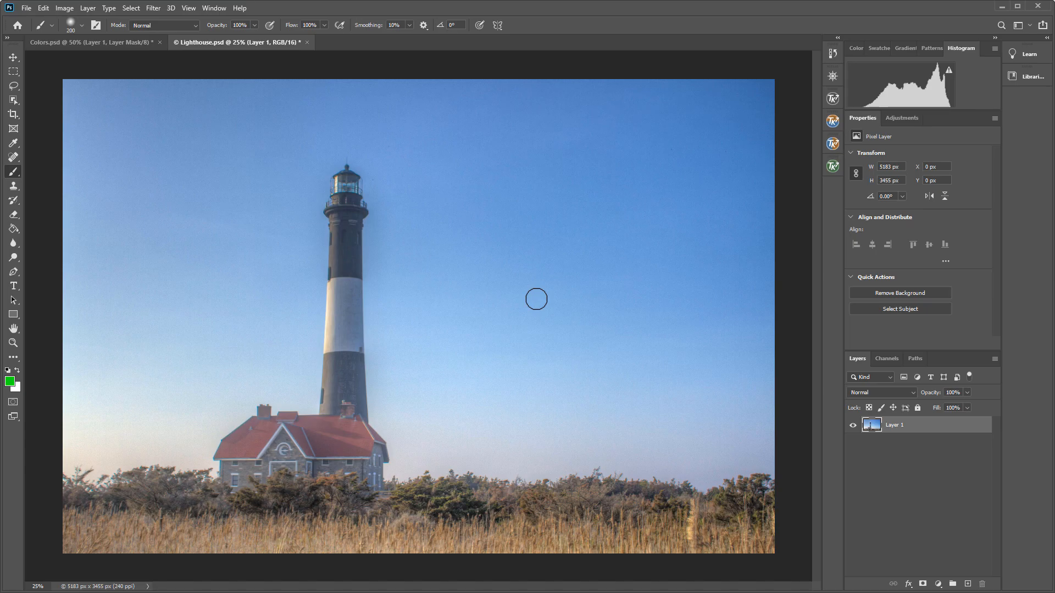
Apply the Black & White adjustment directly to Layer 1 with the default settings.
click(64, 9)
mouse_move(96, 36)
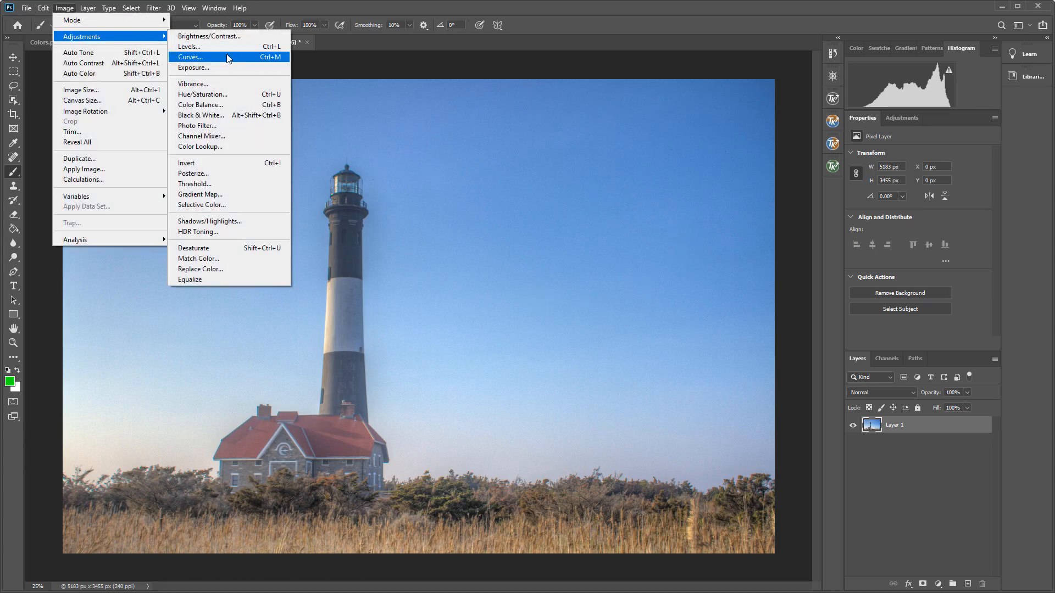
click(232, 119)
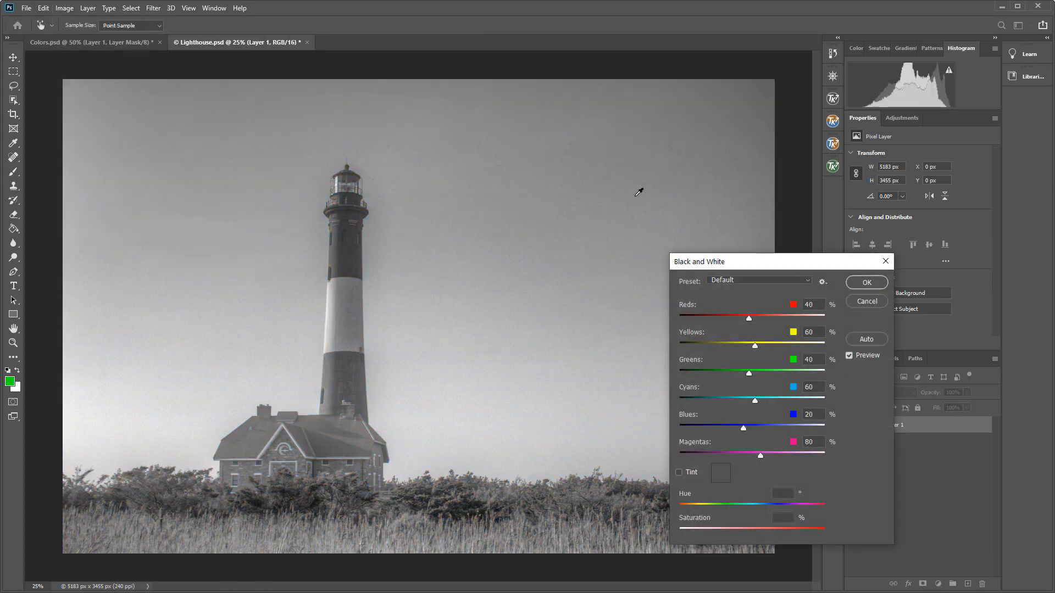
click(873, 284)
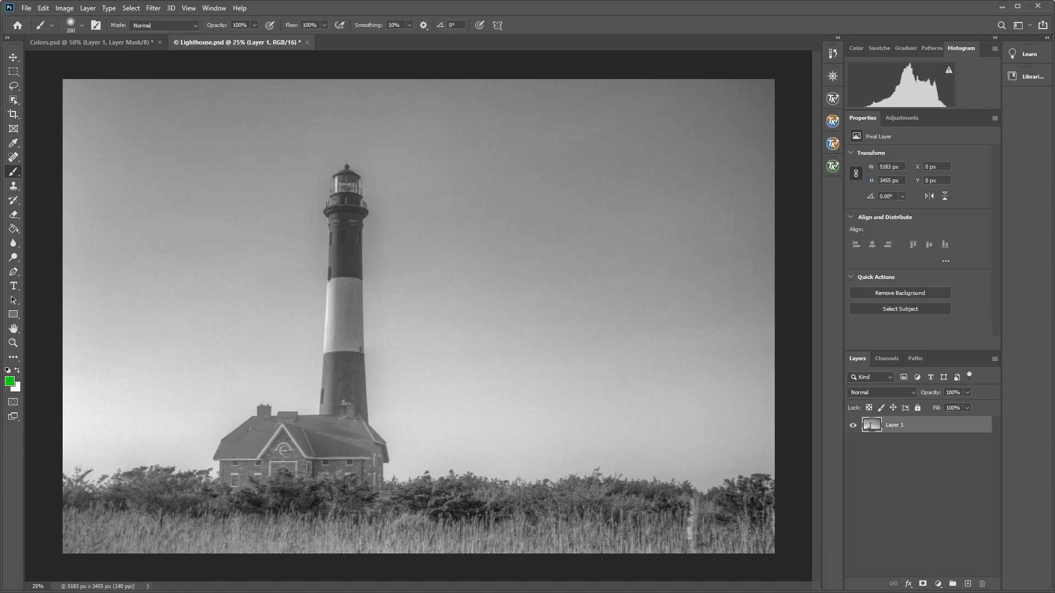
Save the Lighthouse document and close it.
click(26, 7)
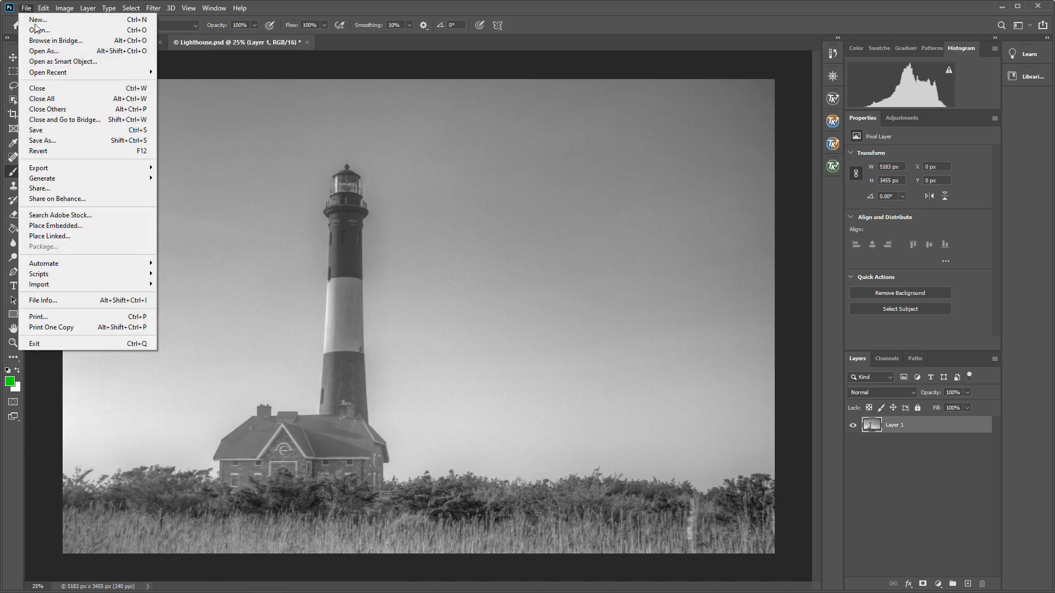
click(47, 133)
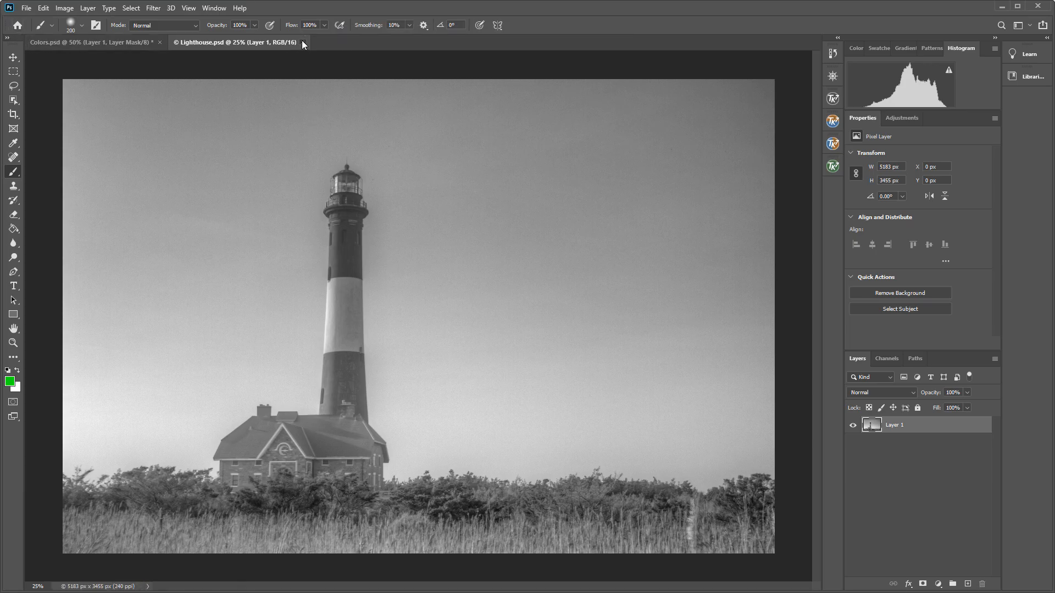
click(302, 42)
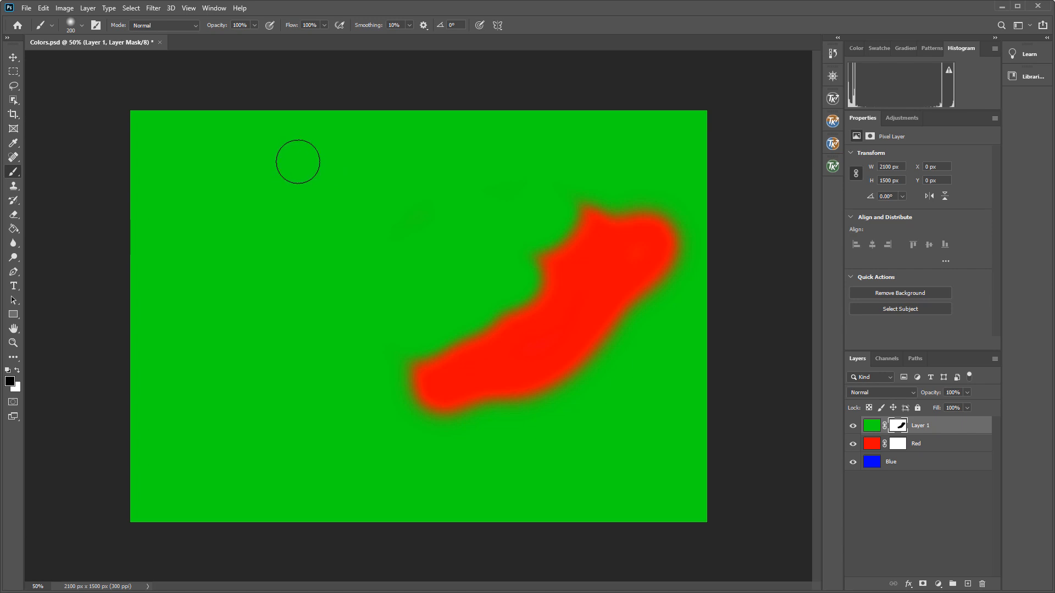
click(26, 8)
click(39, 31)
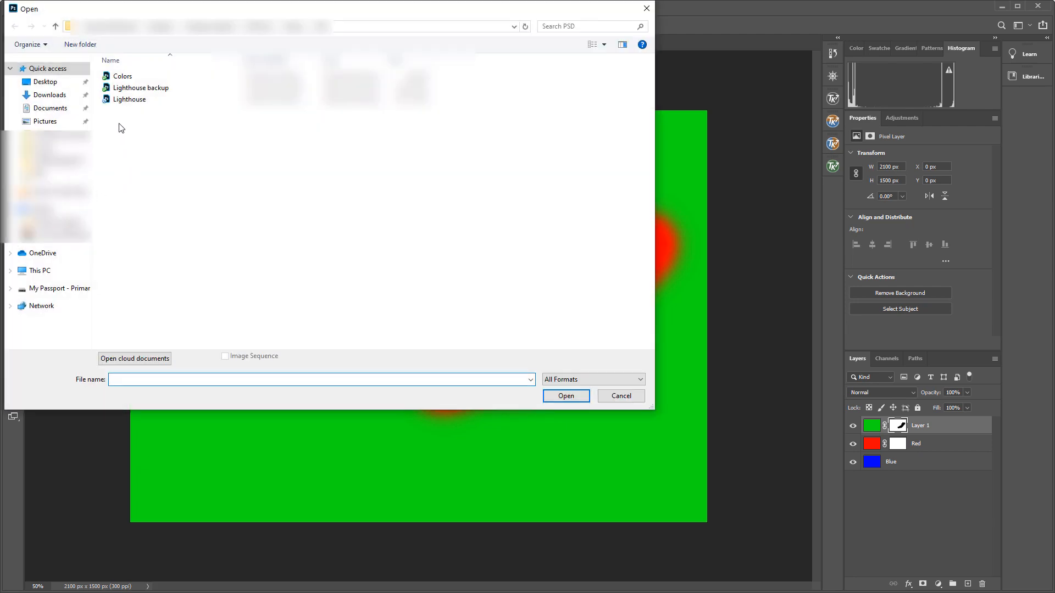
key(Escape)
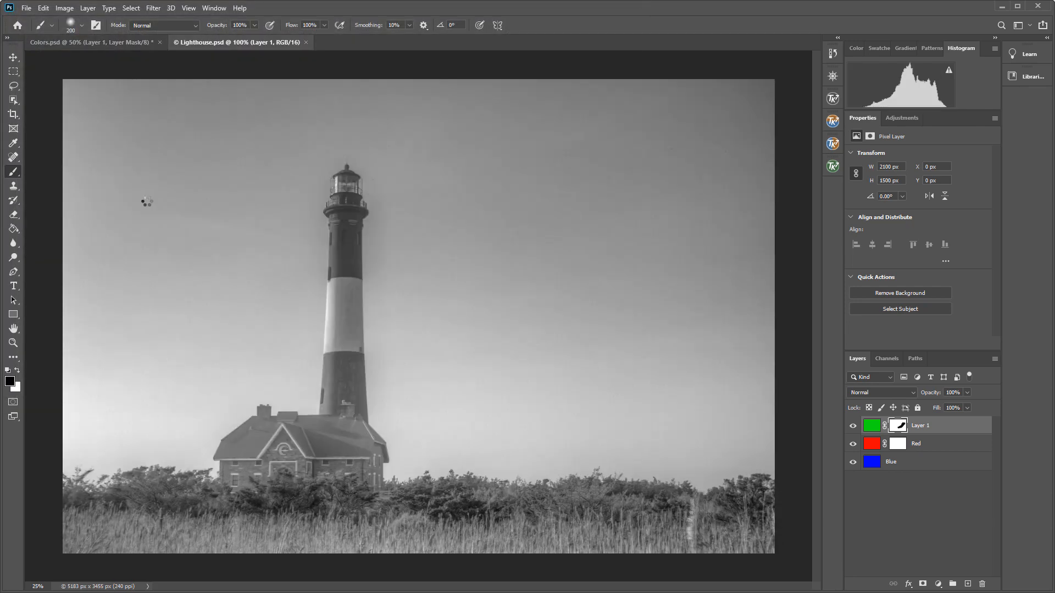